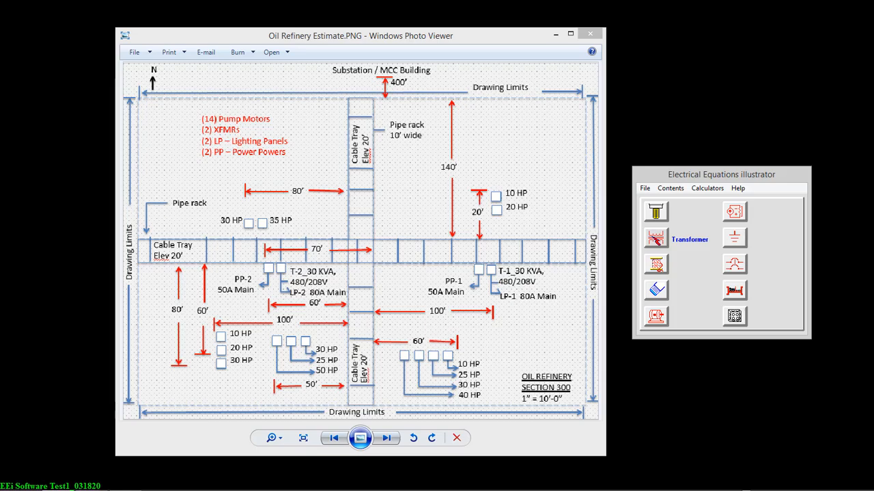
- Open the Transformer Auto Sizing tool and turn its help tips on
left_click(656, 238)
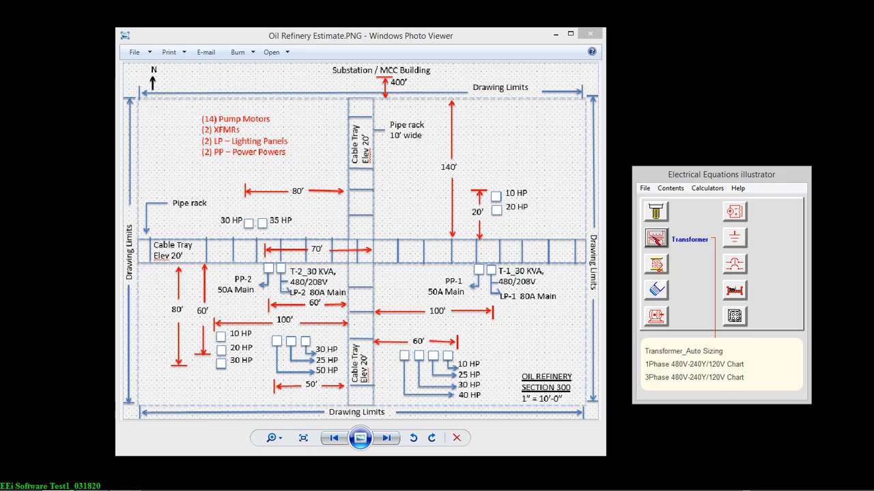
left_click(675, 353)
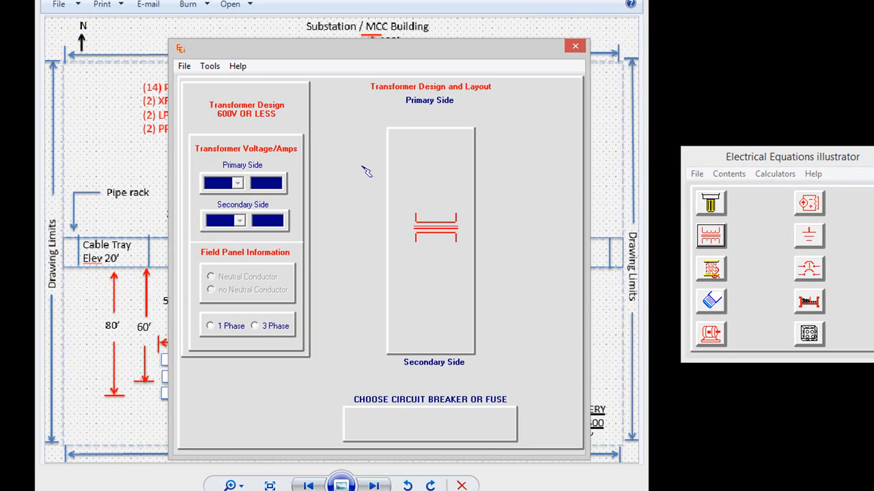
left_click(240, 66)
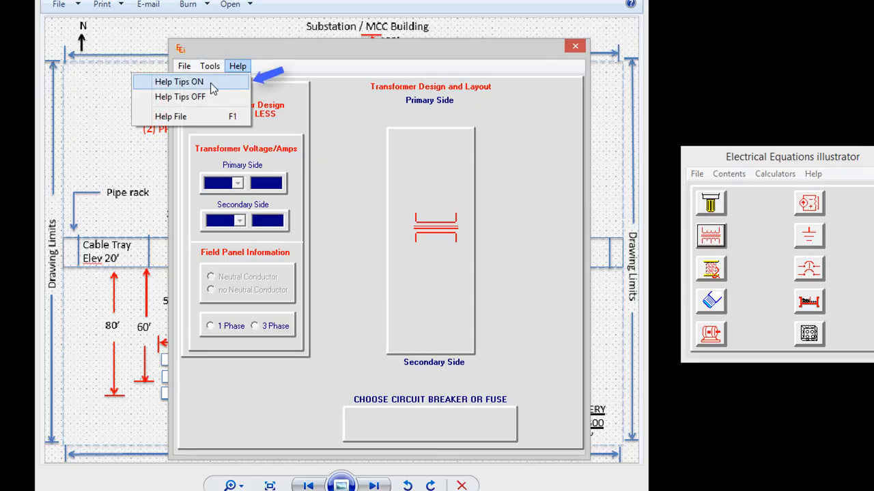
left_click(210, 83)
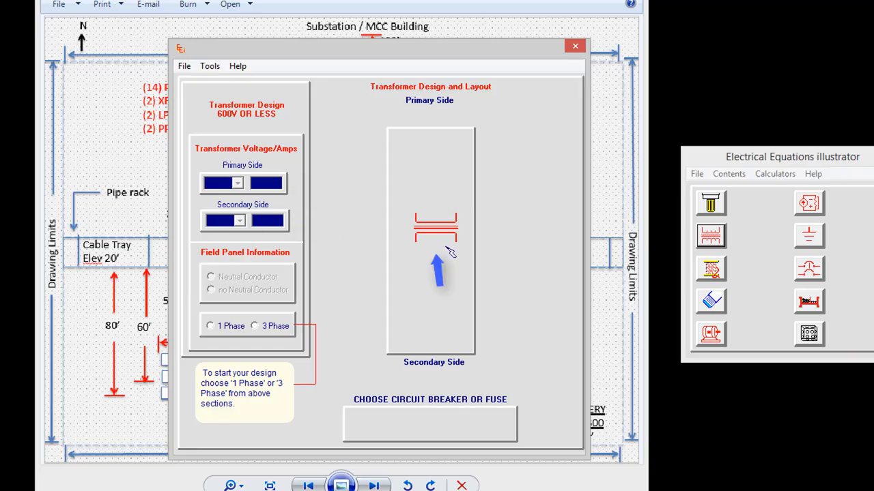
- Configure a 3 Phase transformer with Neutral Conductor, rated 80 amperes and 208 volts on the secondary side
left_click(254, 326)
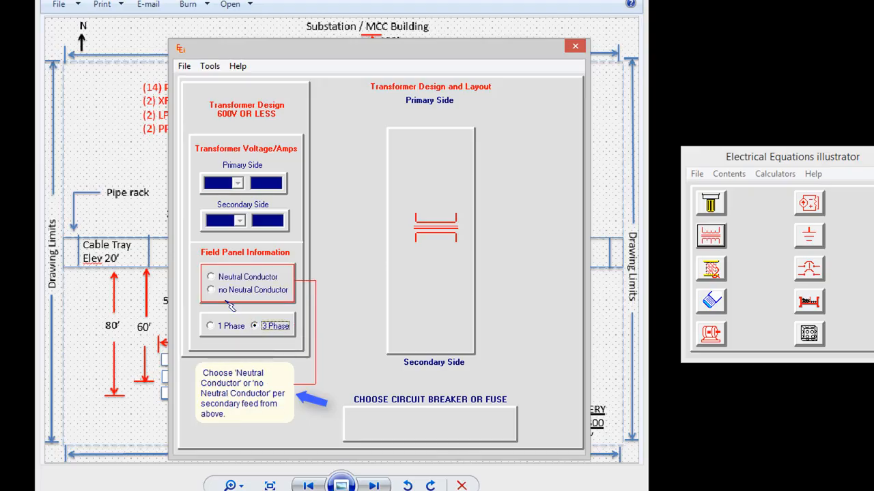
left_click(210, 277)
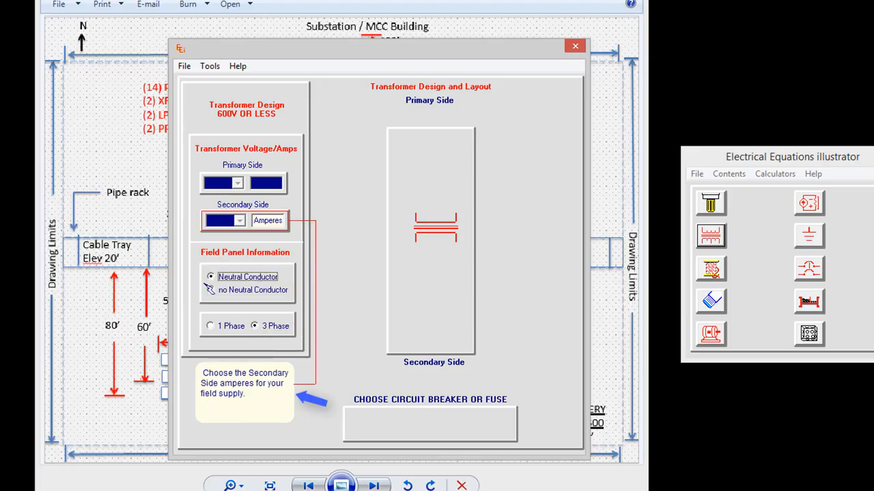
left_click(266, 222)
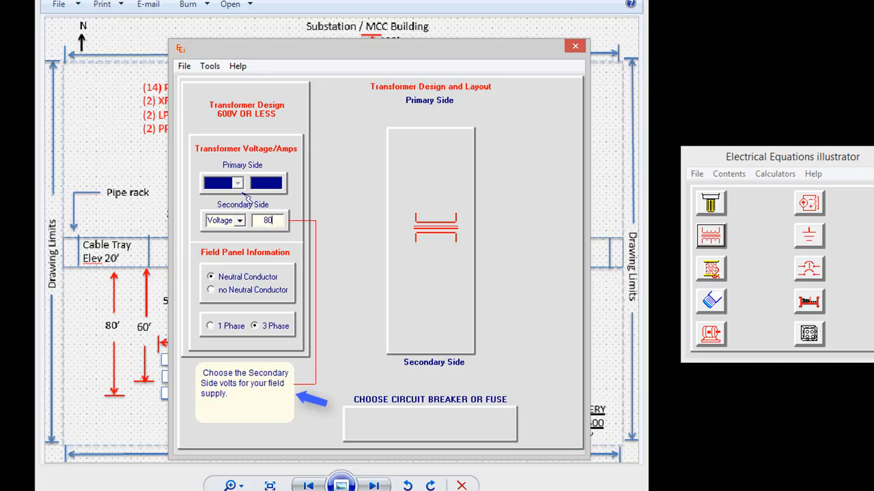
left_click(235, 222)
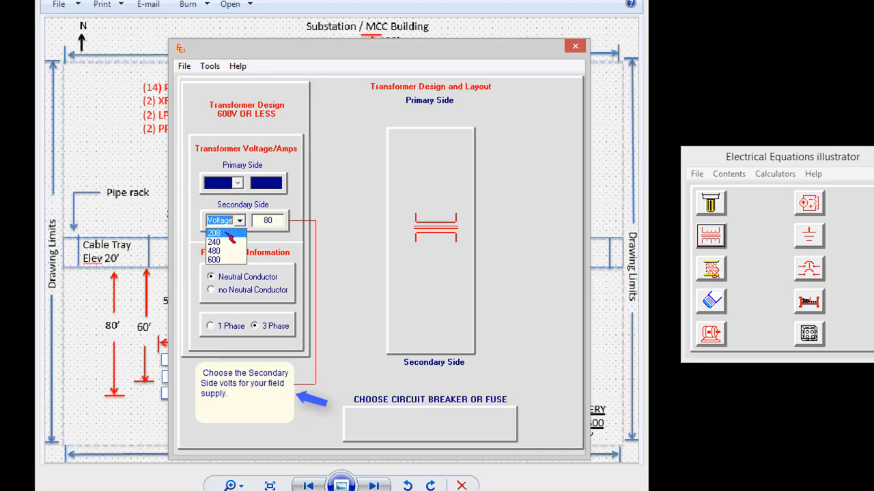
left_click(228, 234)
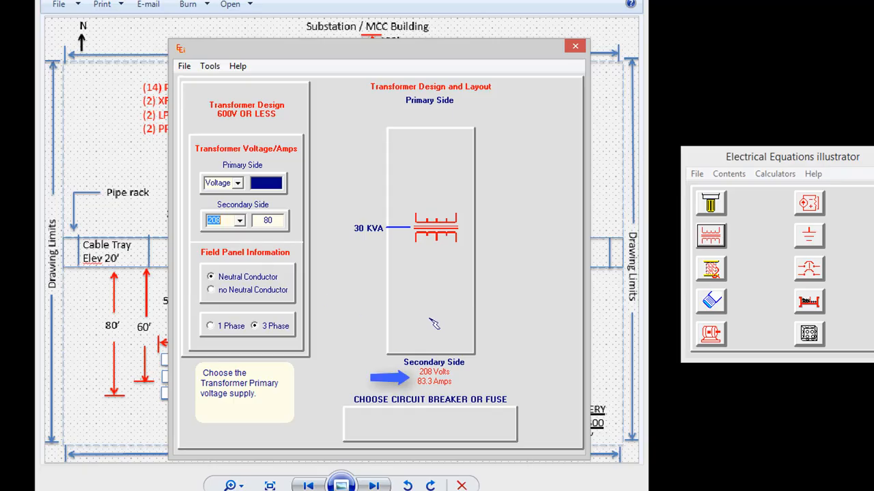
- Set the transformer's primary voltage to 480, choose a primary circuit breaker, and move the design window off the refinery drawing
left_click(232, 183)
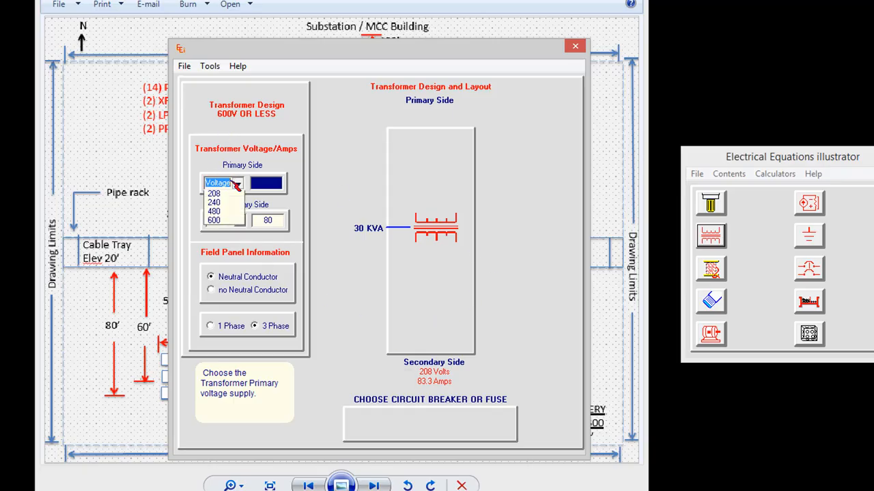
left_click(222, 214)
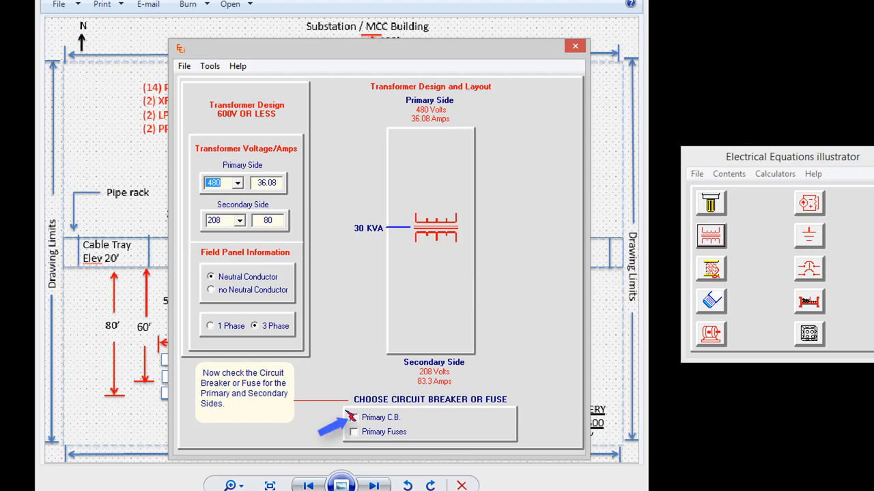
left_click(353, 417)
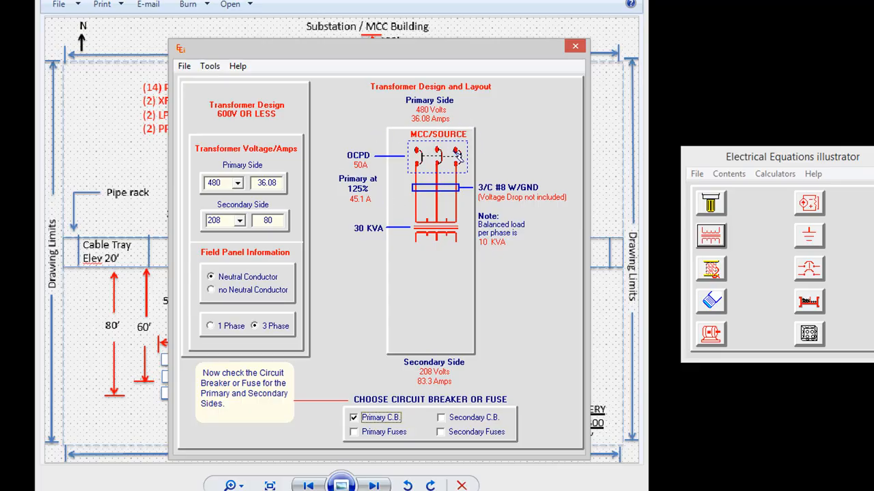
left_click_drag(473, 54, 841, 37)
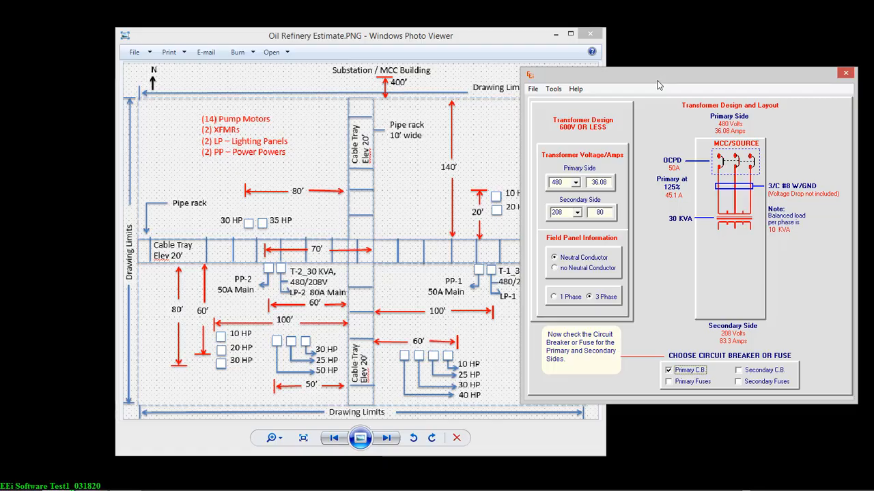
left_click_drag(658, 85, 514, 99)
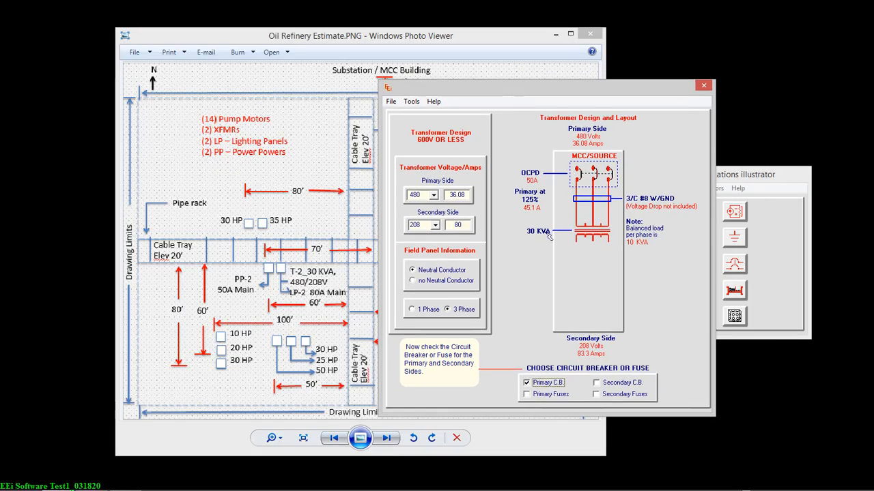
- Reset the transformer design and exit the transformer sizing window
left_click(390, 101)
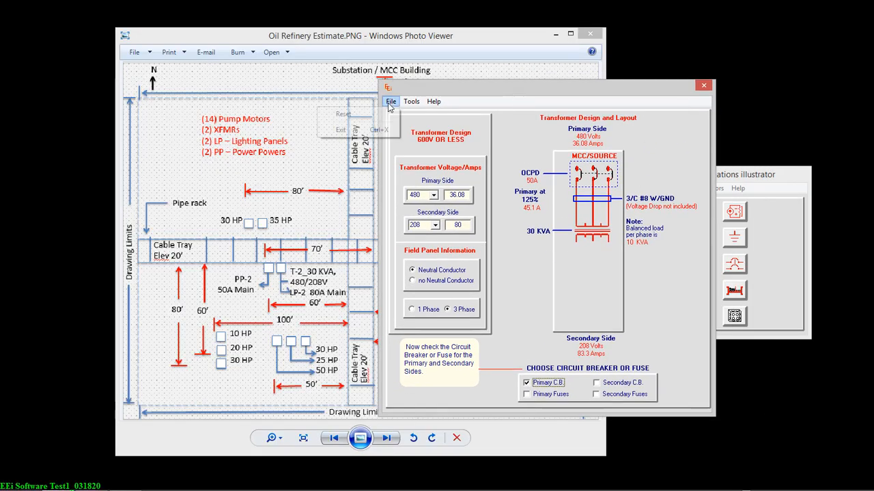
left_click(358, 120)
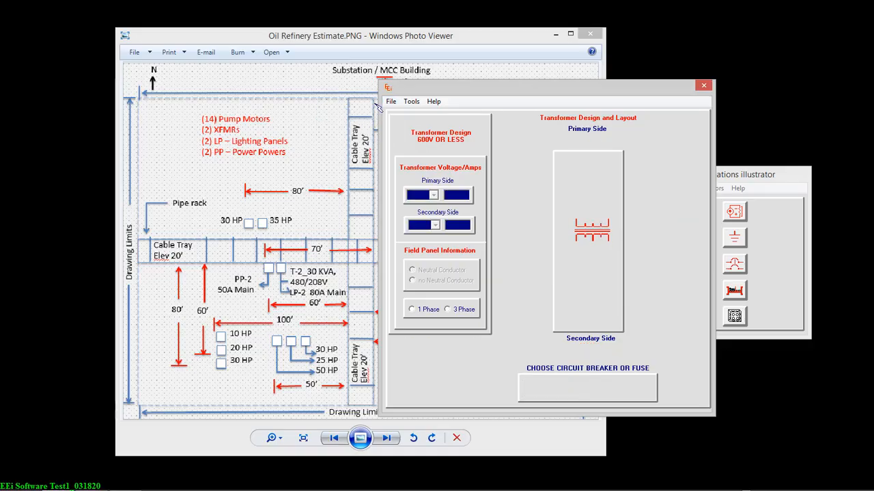
left_click(390, 103)
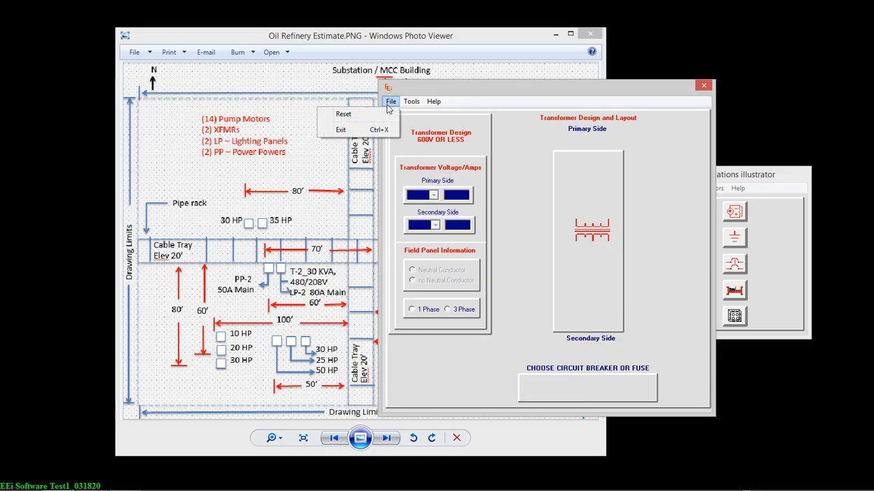
left_click(354, 131)
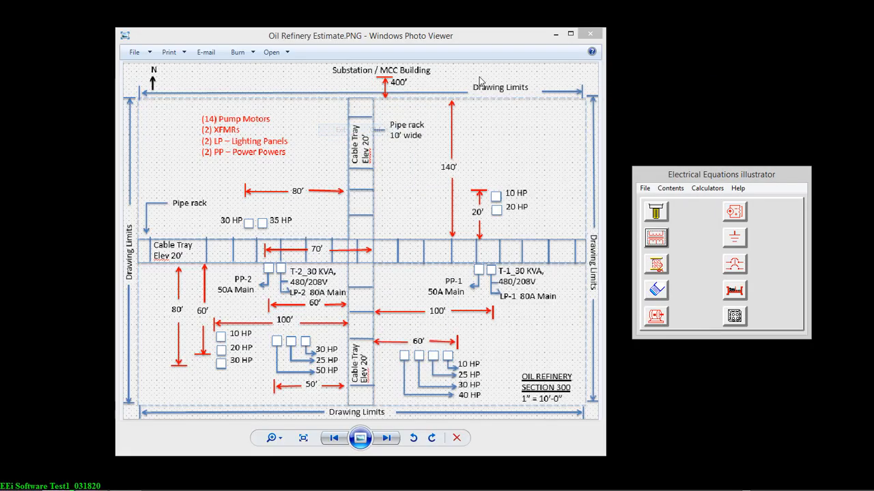
- Open the three-phase AC motor calculator, and open the Transformer Auto Sizing tool along with it
left_click(656, 316)
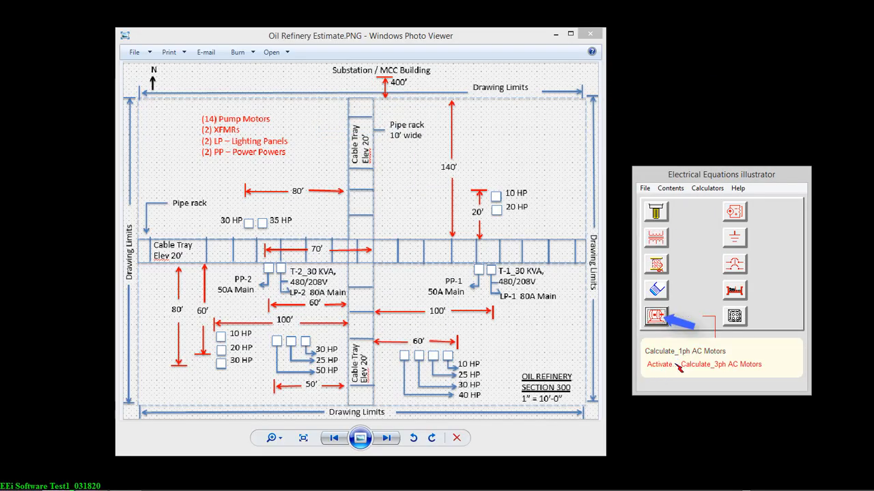
left_click(677, 365)
left_click_drag(475, 76, 499, 111)
left_click(655, 238)
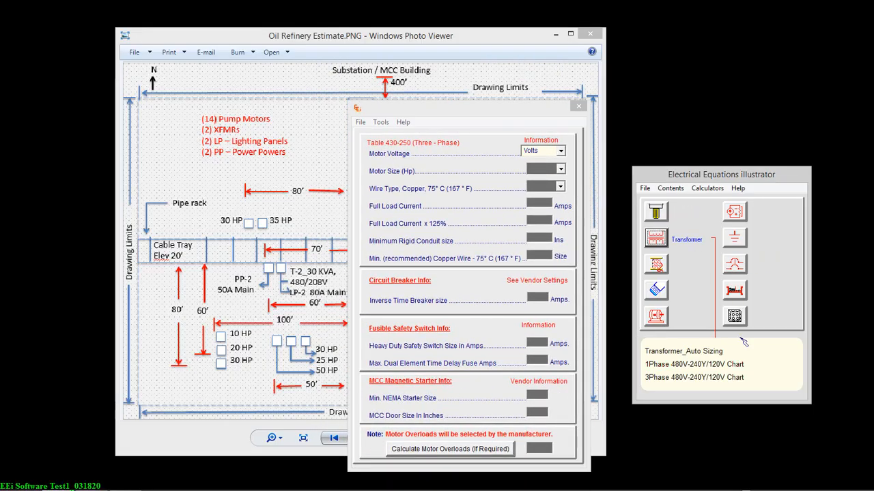
left_click(674, 352)
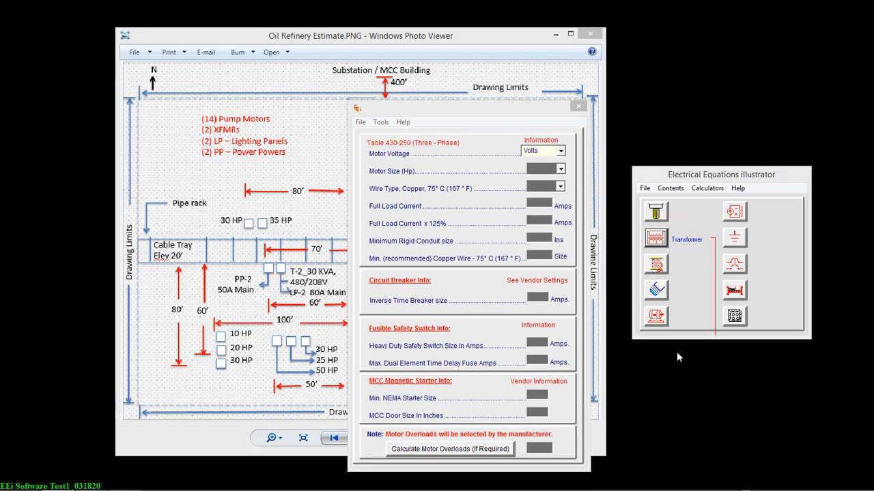
- Set up the transformer as 3 Phase with Neutral Conductor, entering 80 amperes and 208 volts for the secondary side
left_click(347, 311)
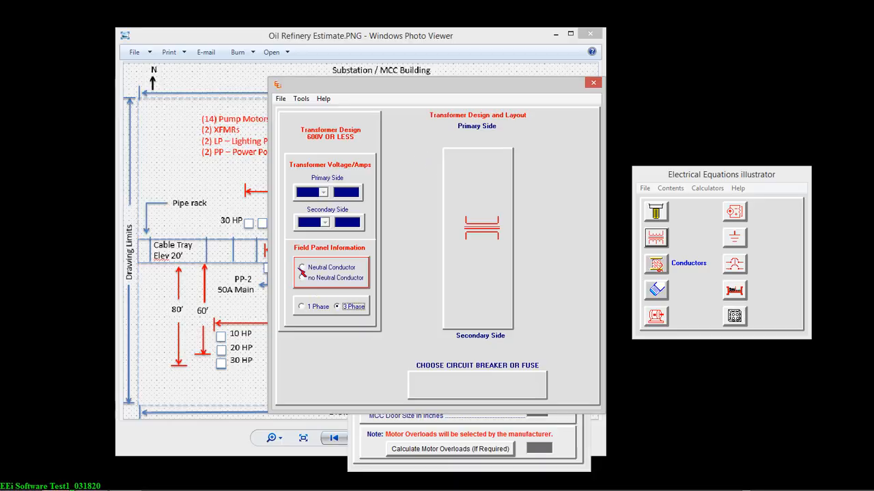
left_click(331, 266)
left_click(340, 222)
type("480")
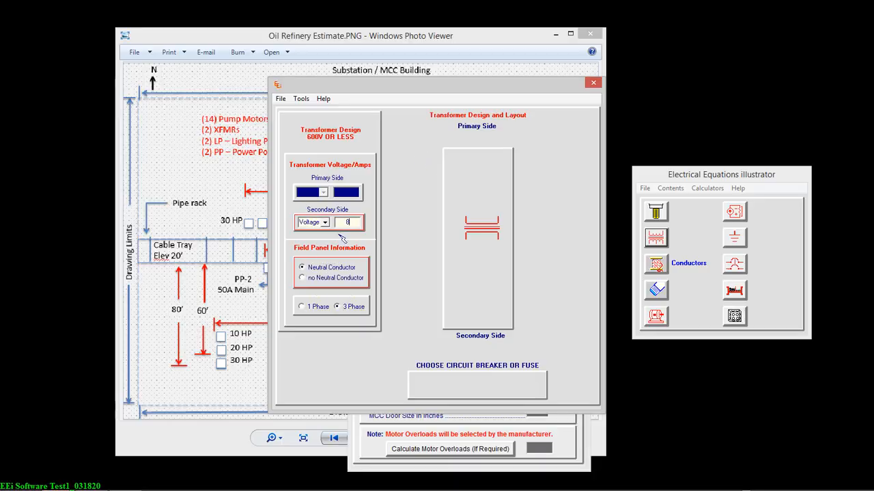
left_click(324, 223)
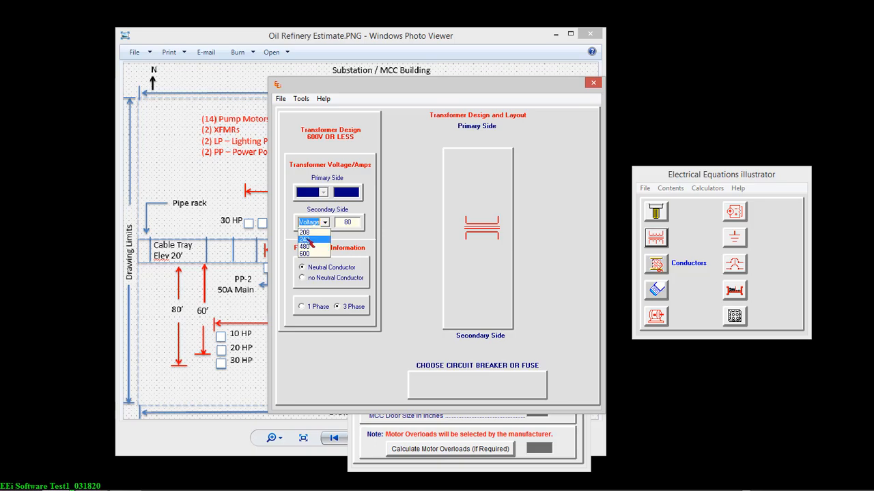
left_click(312, 237)
- Set the transformer's primary side to 480 volts and protect it with a primary circuit breaker
left_click(321, 192)
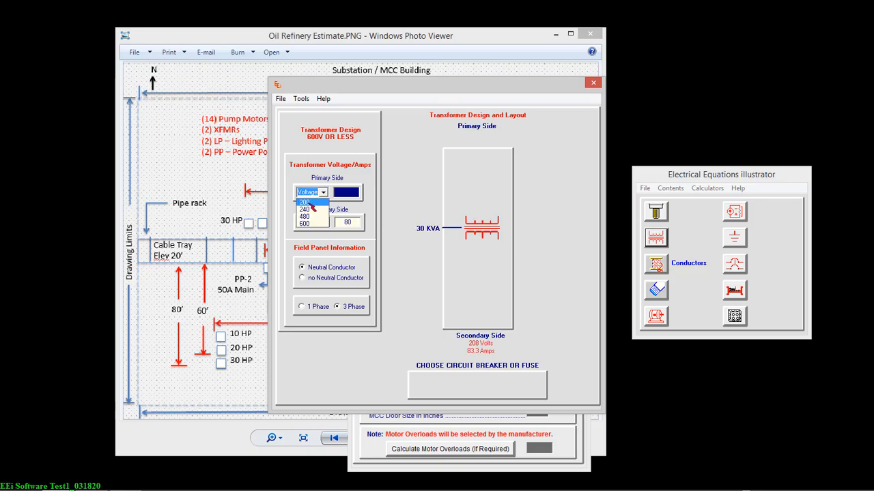
left_click(308, 216)
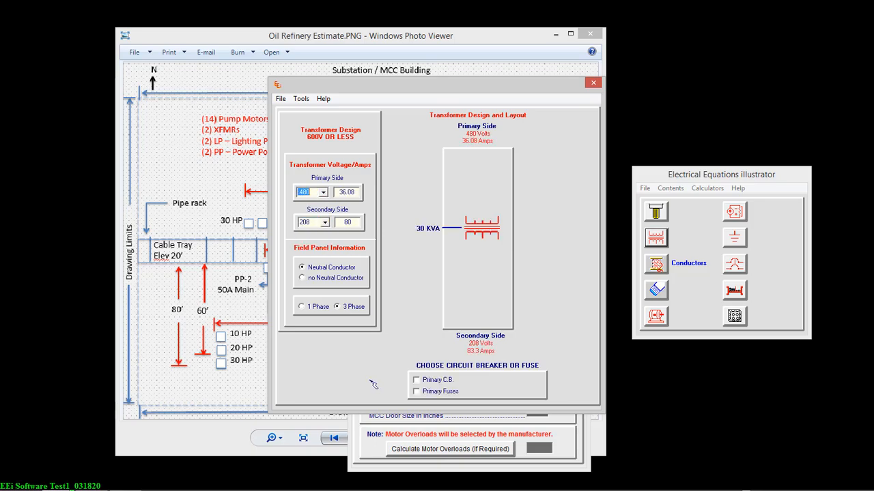
left_click(416, 379)
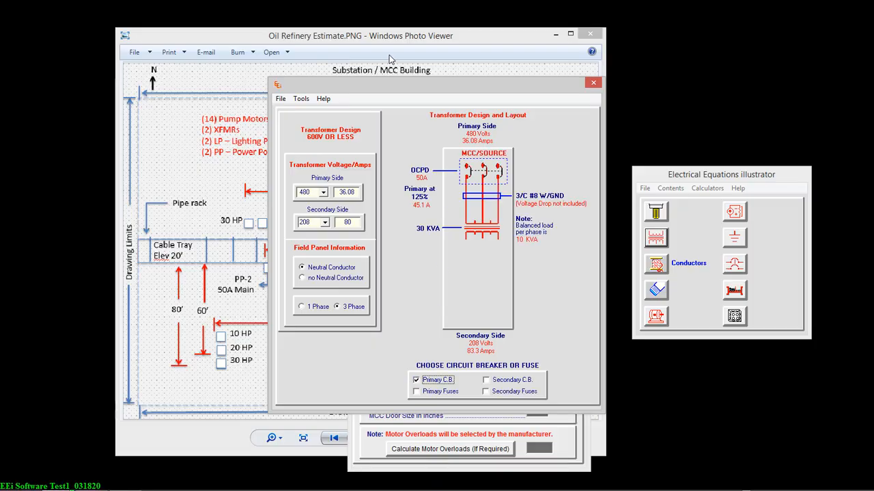
- Arrange the transformer design and motor calculator windows so they no longer overlap
left_click_drag(409, 81, 637, 127)
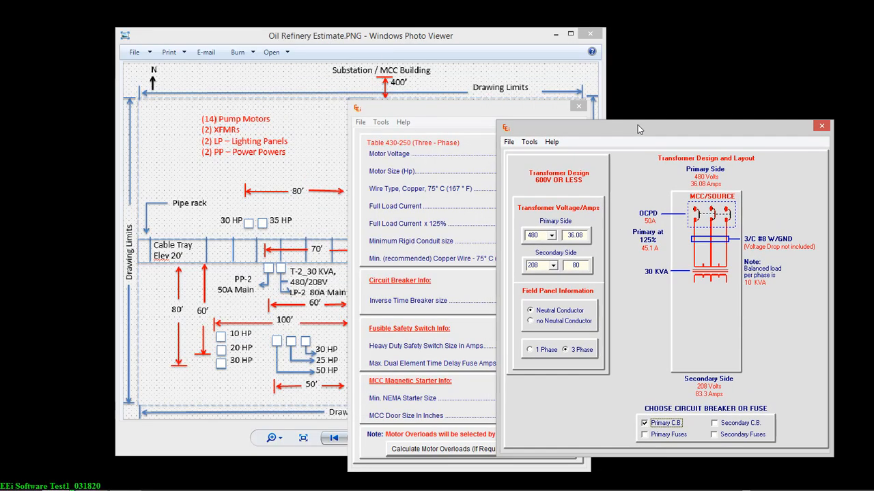
left_click(441, 115)
left_click_drag(441, 115, 179, 54)
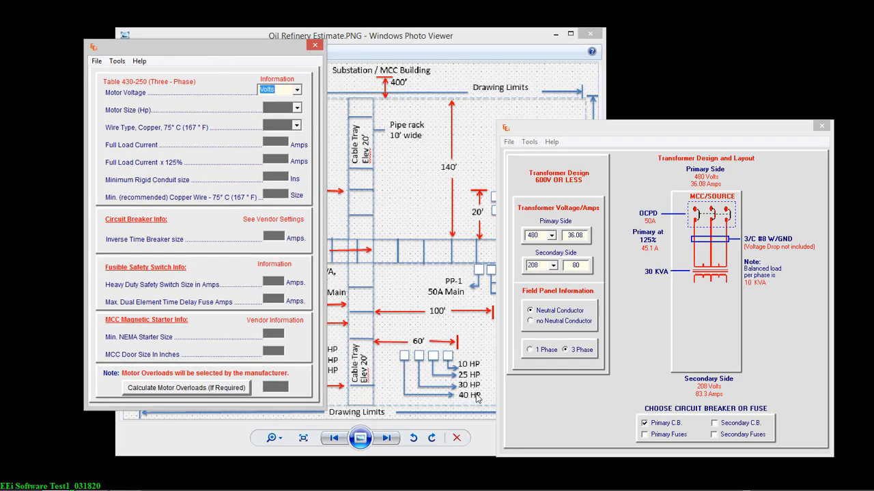
- Calculate a three-phase motor feed for 460V(480) motor voltage, 40 Hp motor size and XHHW copper wire
left_click(296, 89)
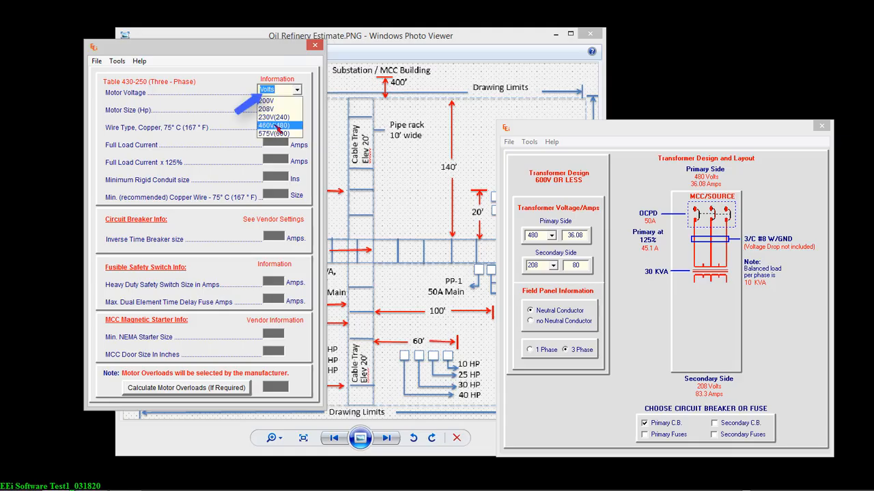
left_click(279, 126)
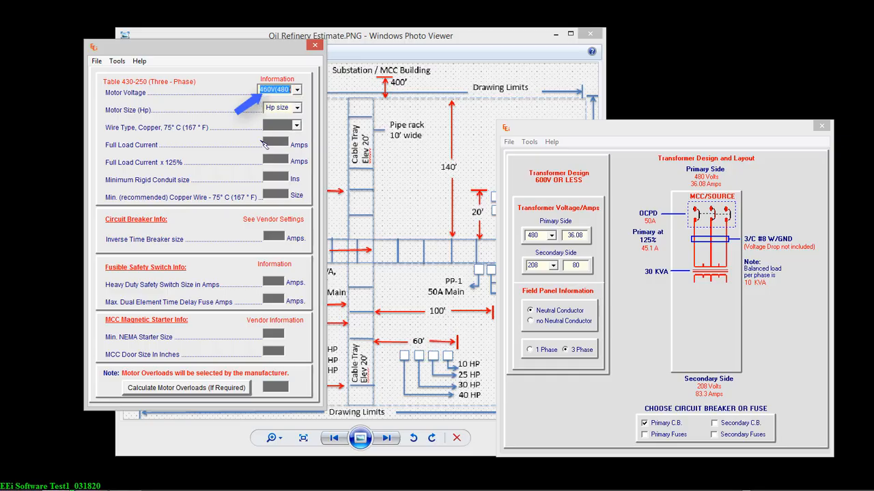
left_click(295, 108)
scroll(292, 163, "down", 2)
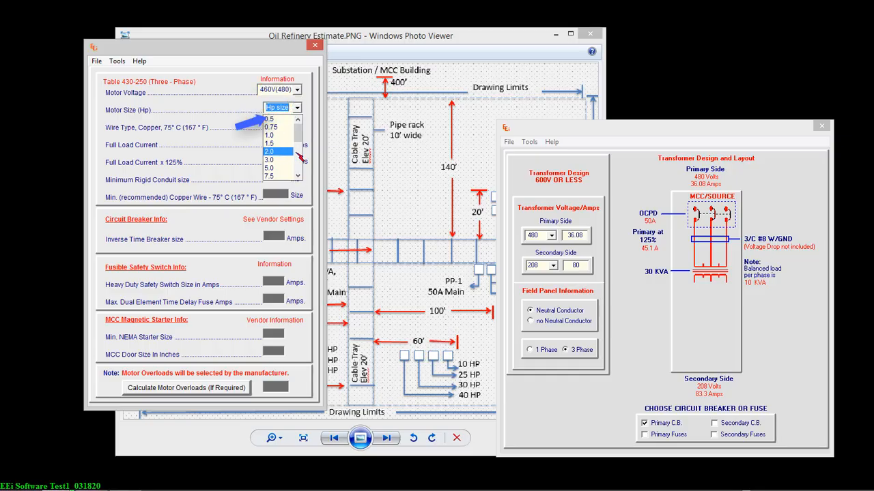
left_click(289, 168)
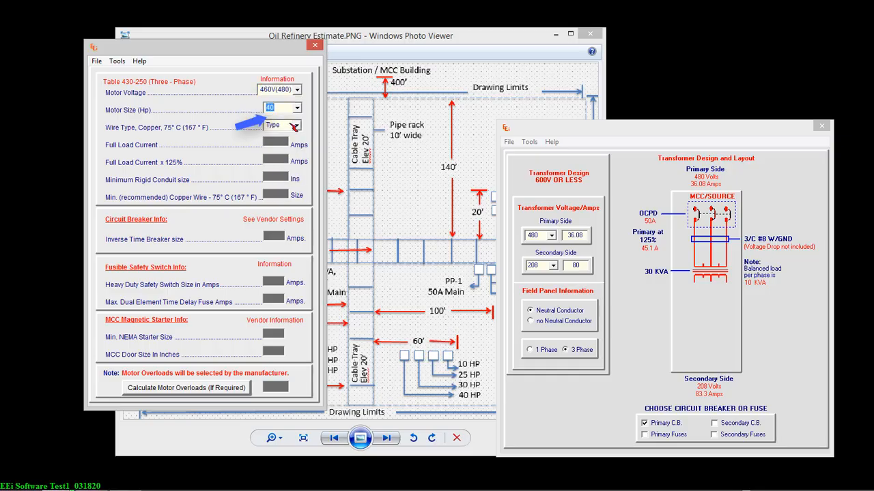
left_click(296, 125)
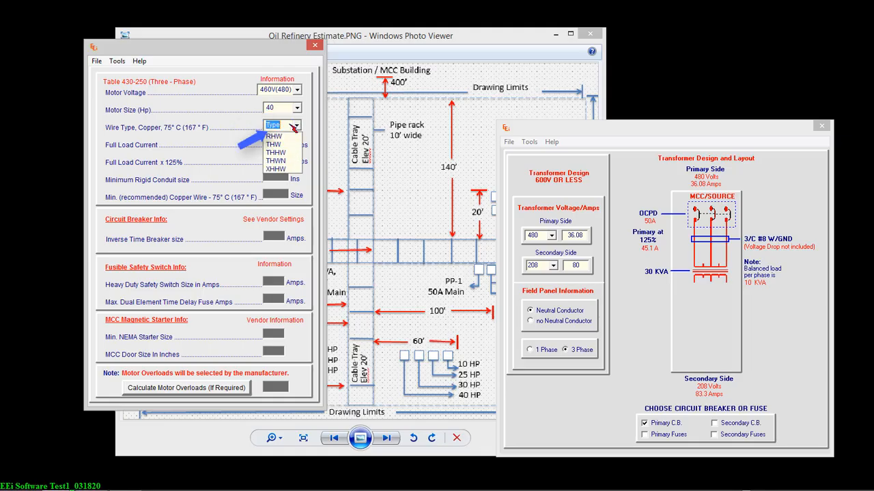
left_click(281, 168)
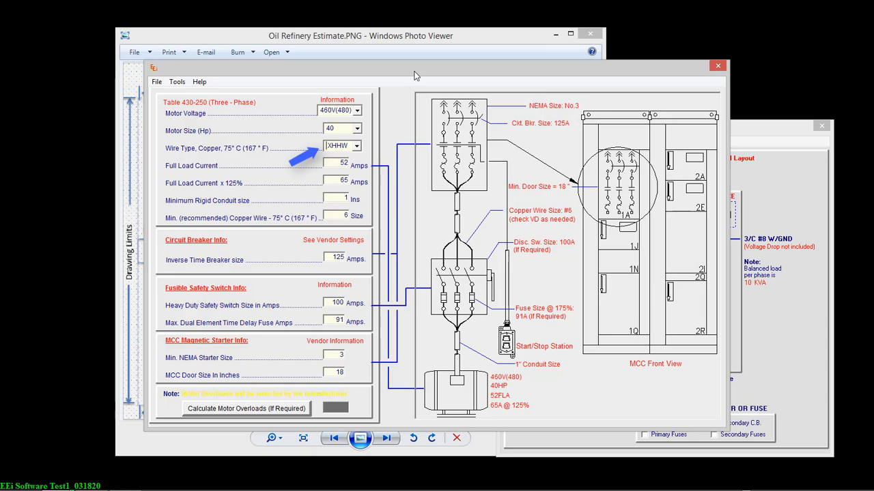
- Move the motor calculator and transformer design windows aside so the Electrical Equations illustrator's calculator palette is uncovered
left_click_drag(413, 74, 301, 69)
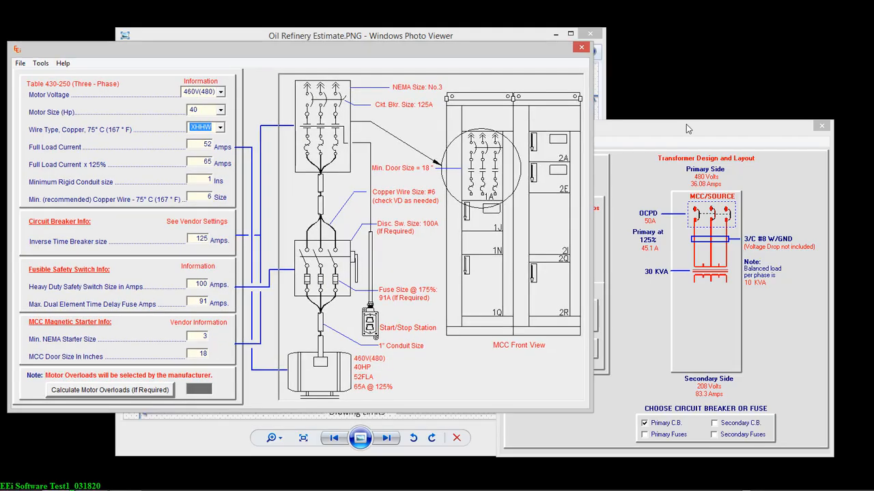
left_click_drag(686, 124, 478, 142)
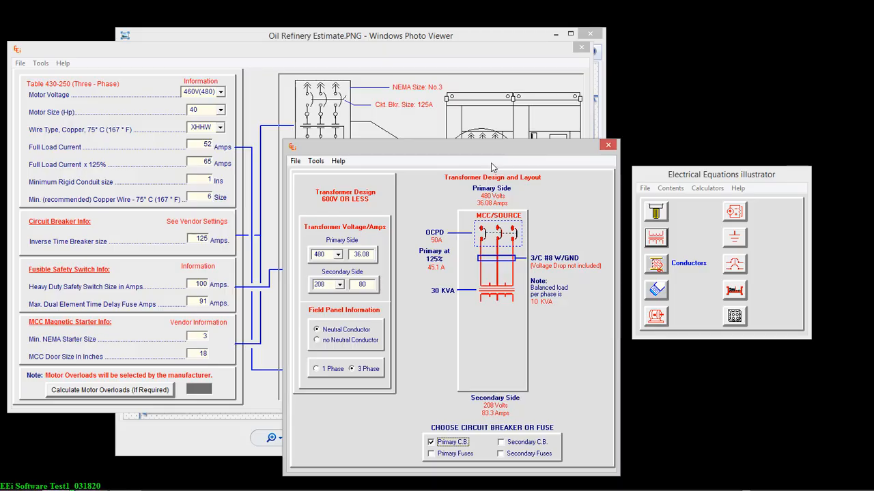
left_click_drag(491, 149, 253, 139)
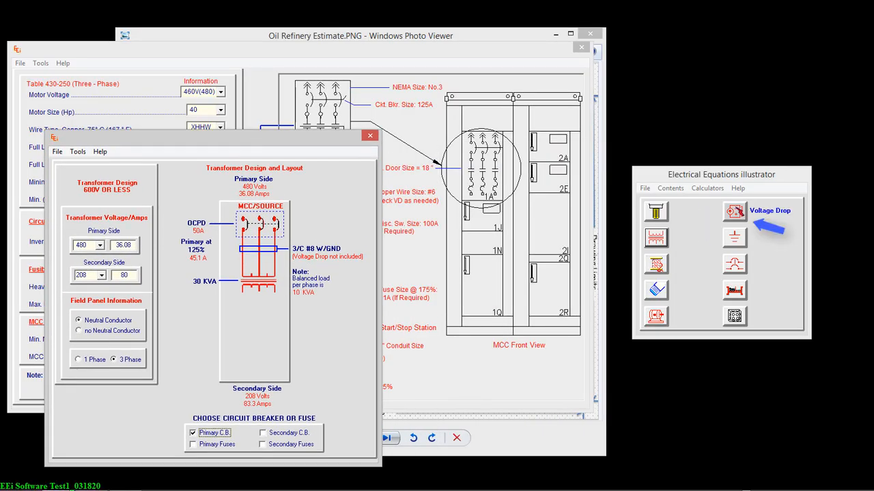
- Open the Voltage Drop calculator and arrange it so the transformer design inputs and results stay readable beside it
left_click(734, 211)
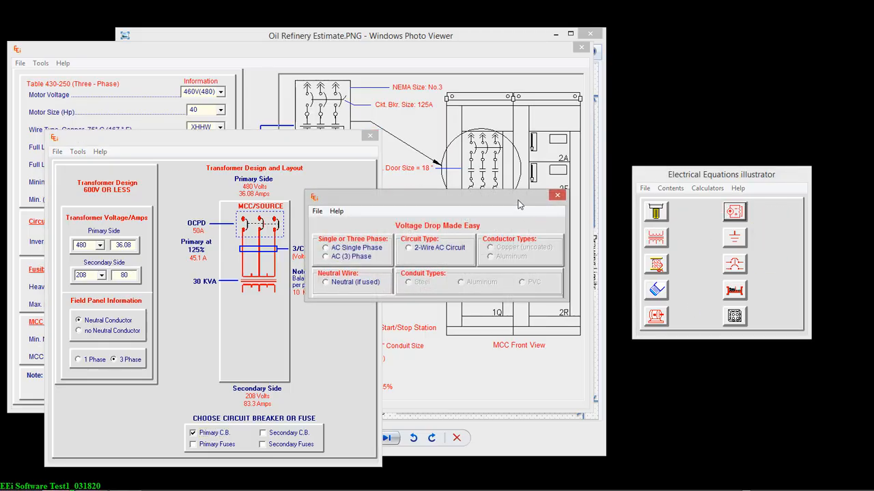
left_click_drag(519, 202, 733, 51)
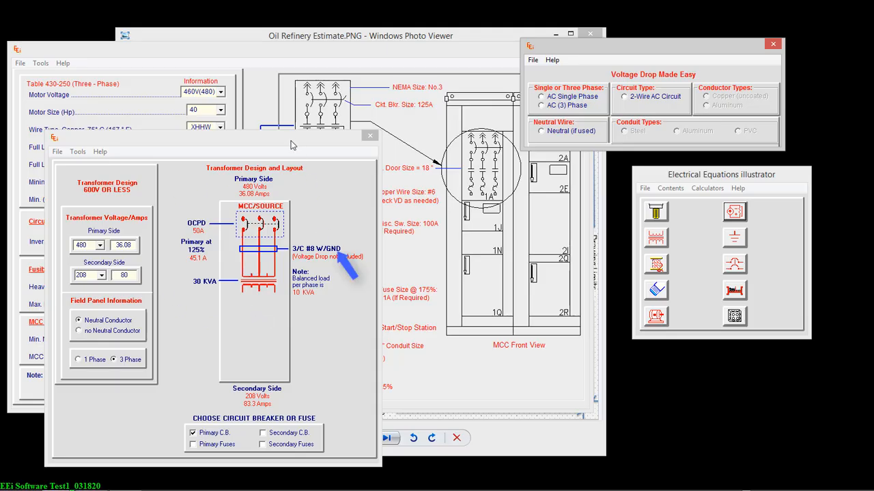
left_click_drag(291, 140, 490, 199)
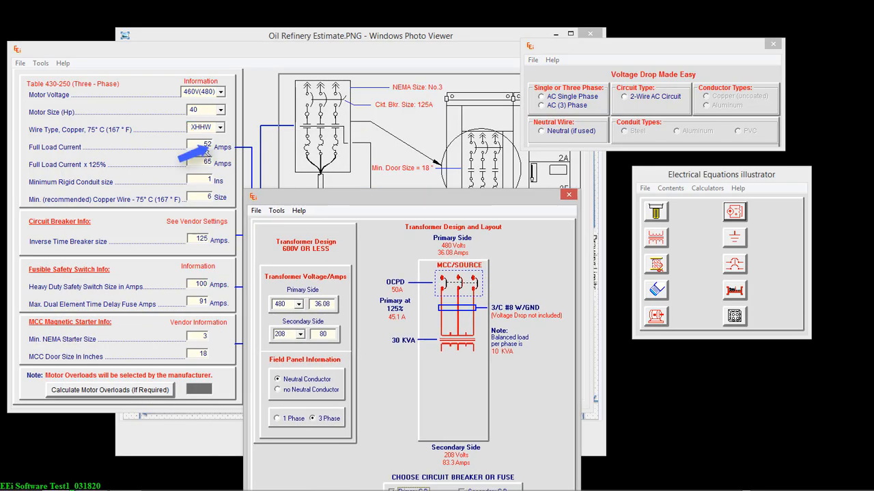
left_click_drag(380, 198, 393, 171)
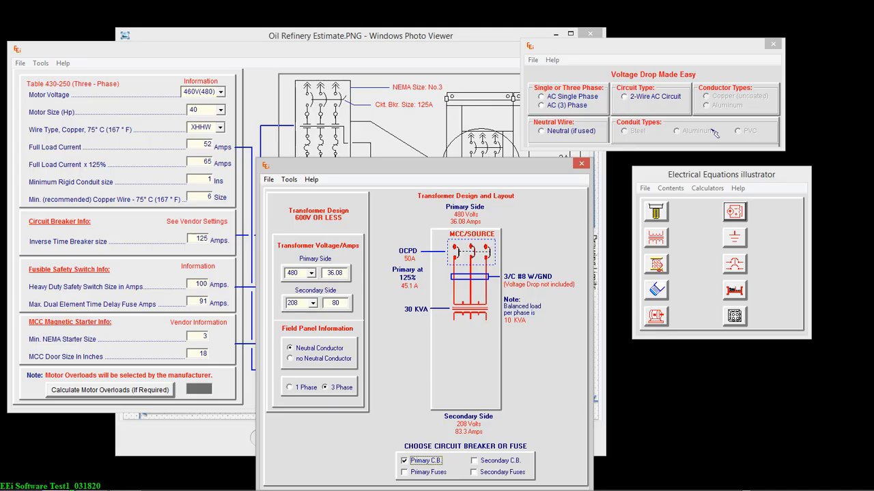
left_click_drag(574, 46, 581, 38)
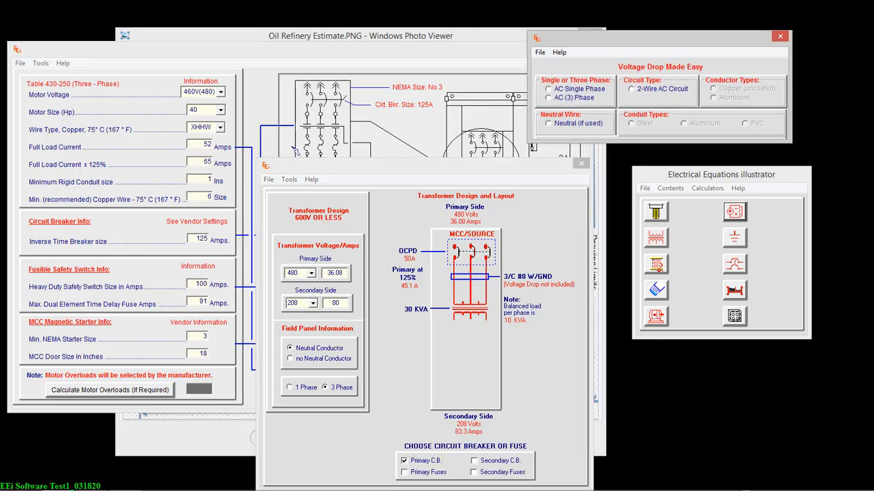
left_click_drag(339, 170, 241, 146)
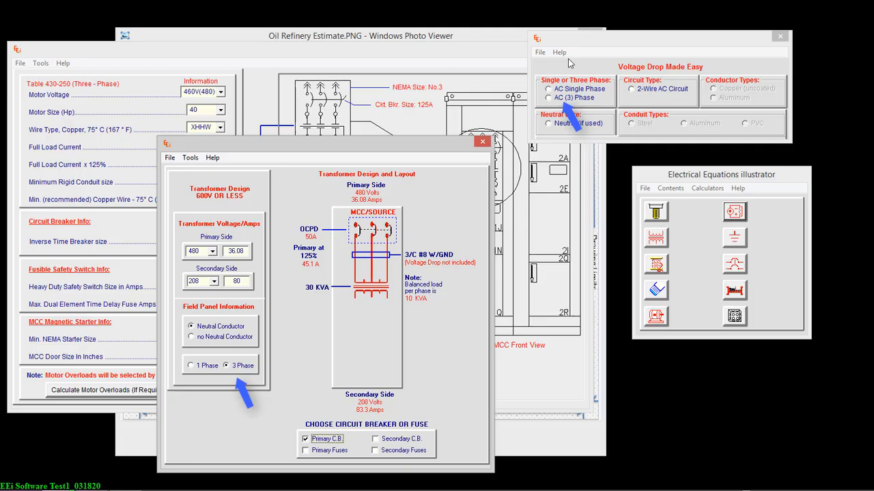
- Configure the transformer feed's voltage drop calculation for AC (3) Phase, Copper (uncoated) conductors and Steel conduit
left_click(549, 99)
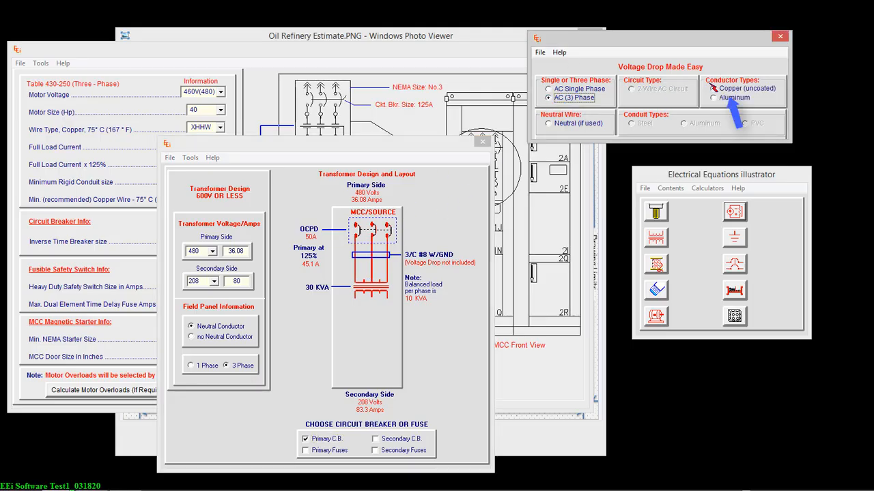
left_click(713, 89)
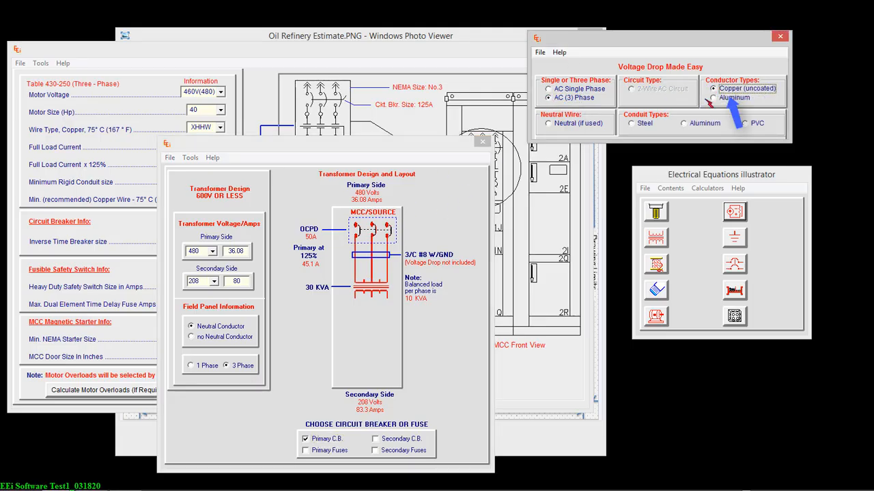
left_click(632, 123)
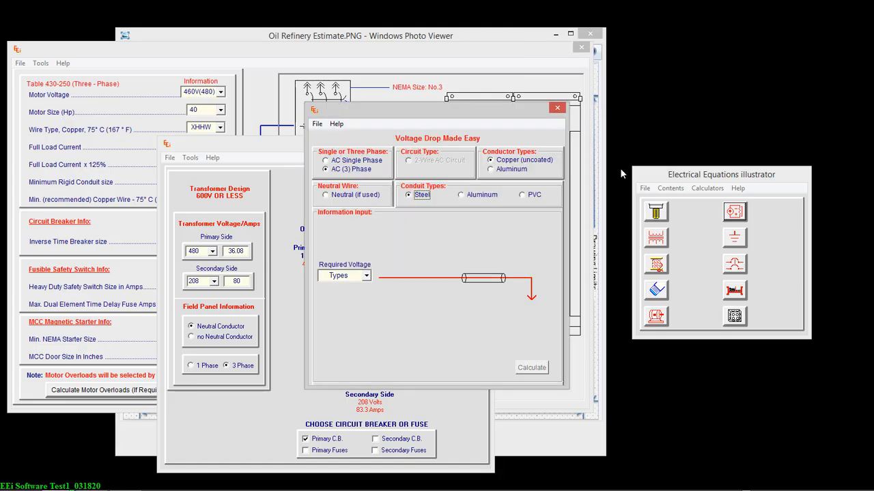
- Set the transformer feed's required voltage to 277/480 and conductor size to #8, keeping the transformer design window uncovered
left_click(366, 275)
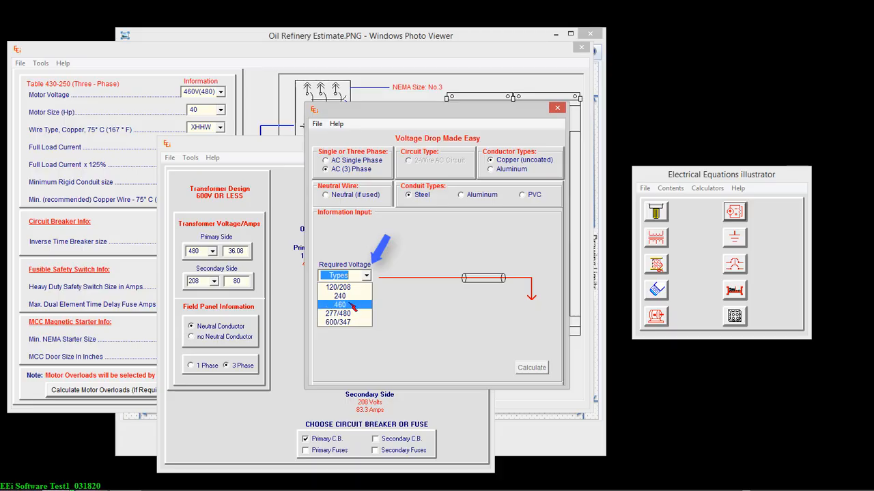
left_click(354, 316)
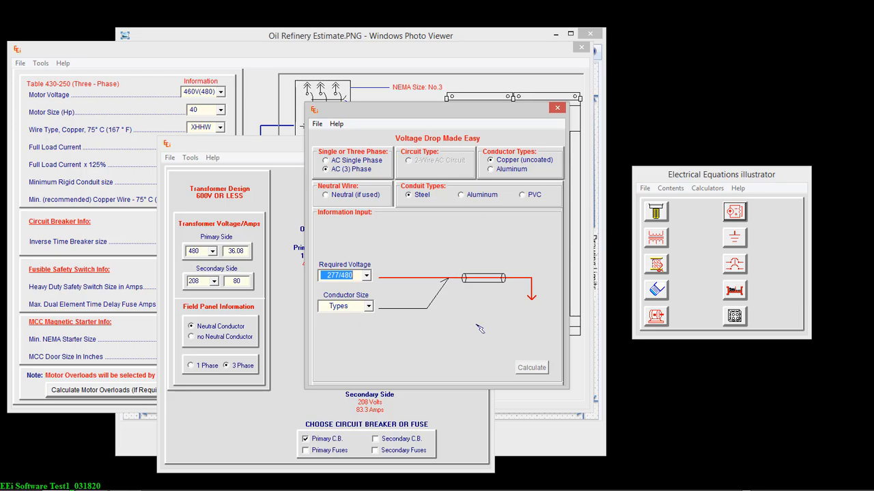
left_click(367, 307)
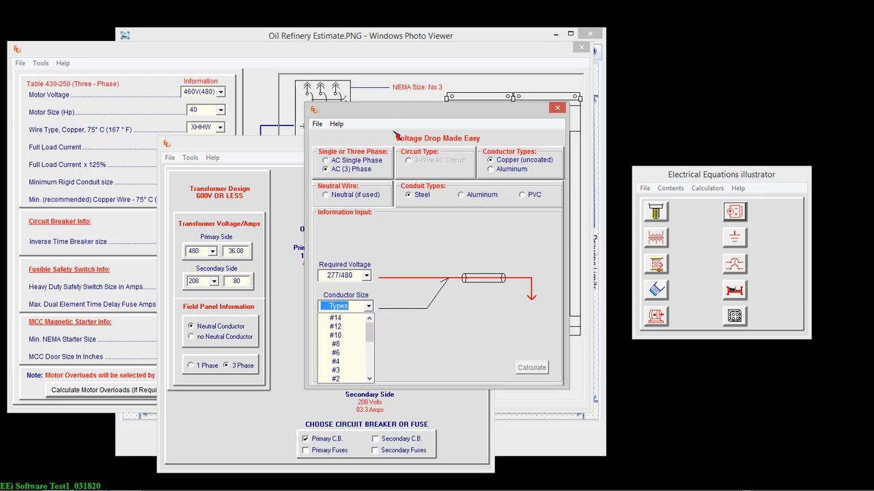
left_click(407, 116)
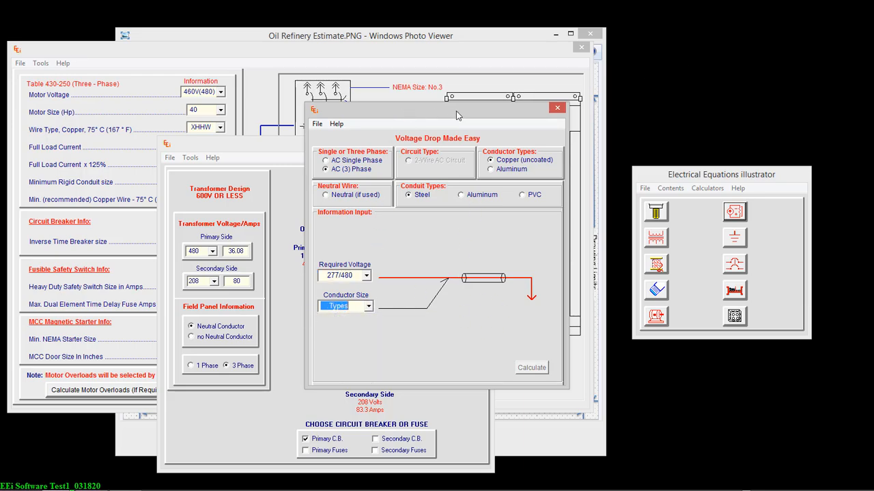
left_click_drag(454, 116, 683, 61)
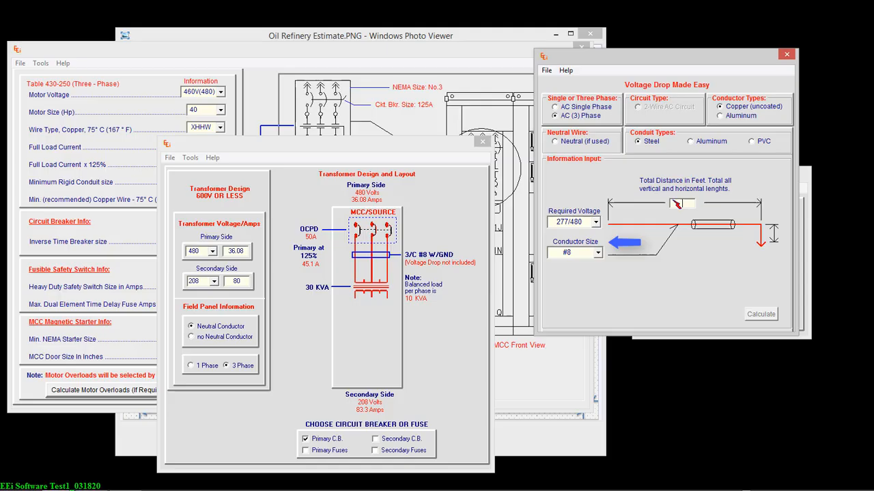
- Enter a total distance of 800 feet and 37 required amps, and calculate the transformer feed's voltage drop
left_click(677, 202)
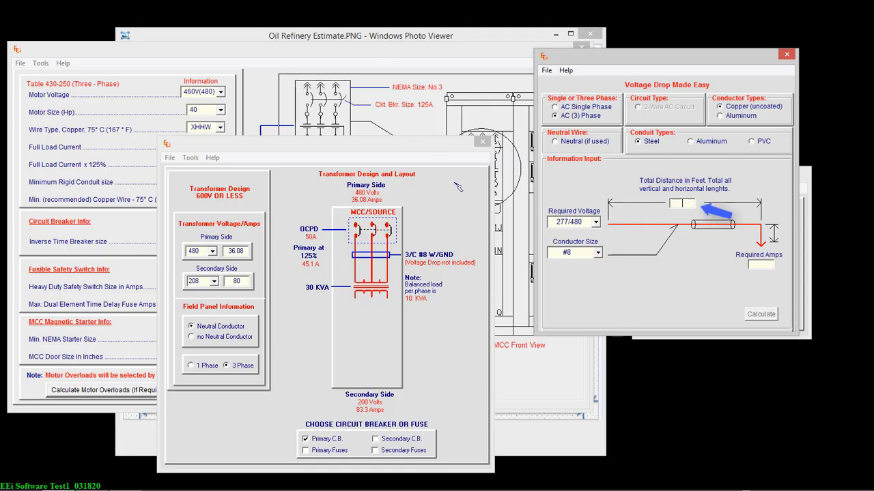
type("800")
left_click(756, 264)
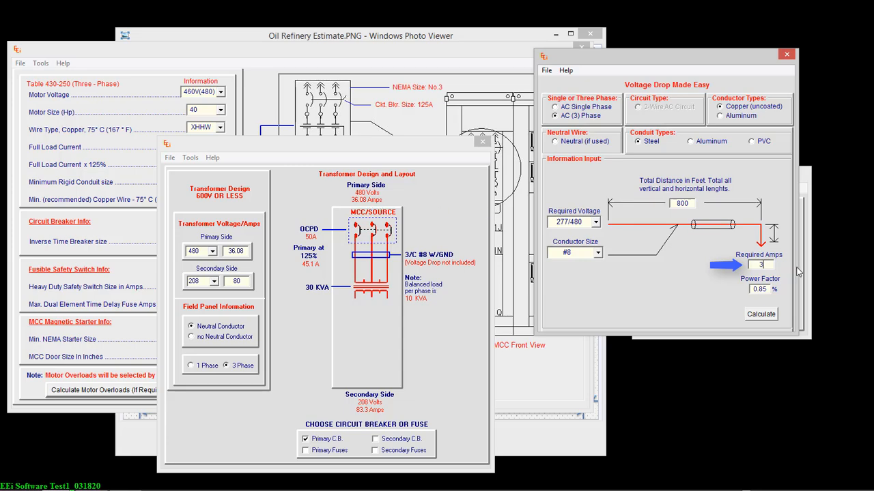
left_click(761, 314)
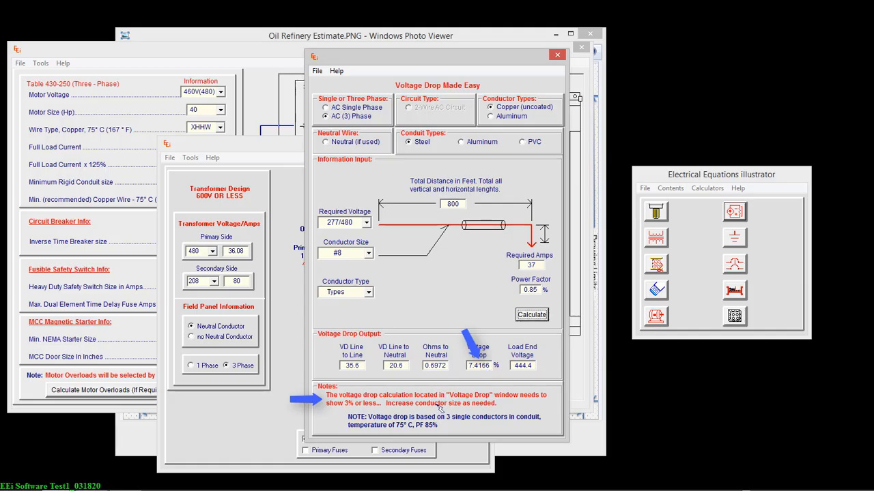
- Increase the conductor size to #2, recalculate the voltage drop, and choose XHHW as the conductor type to size the conduit
left_click(369, 254)
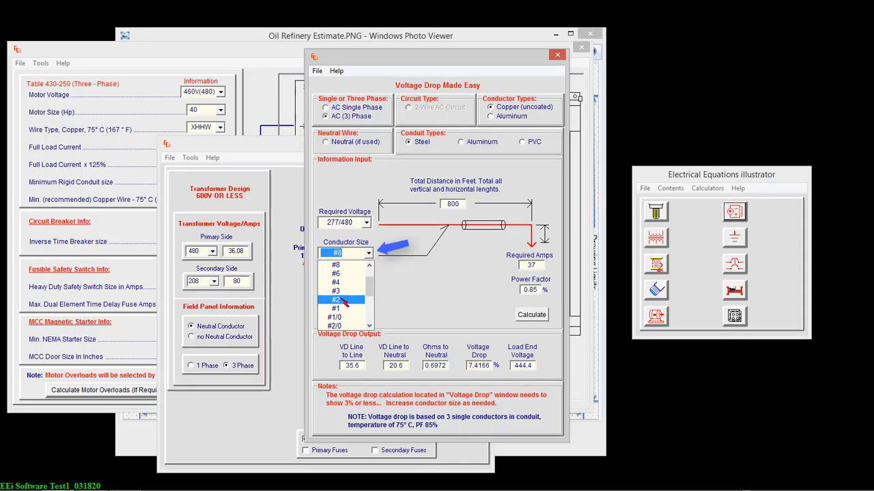
left_click(344, 300)
left_click(533, 317)
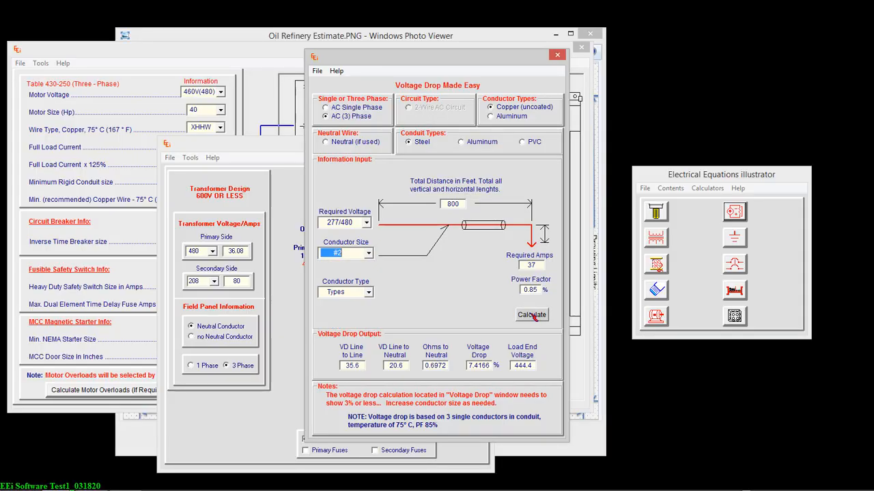
left_click(532, 315)
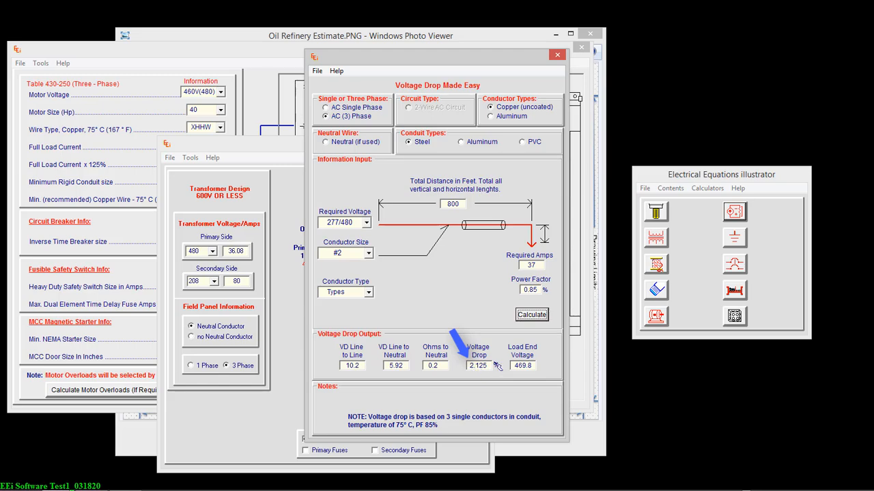
left_click(369, 292)
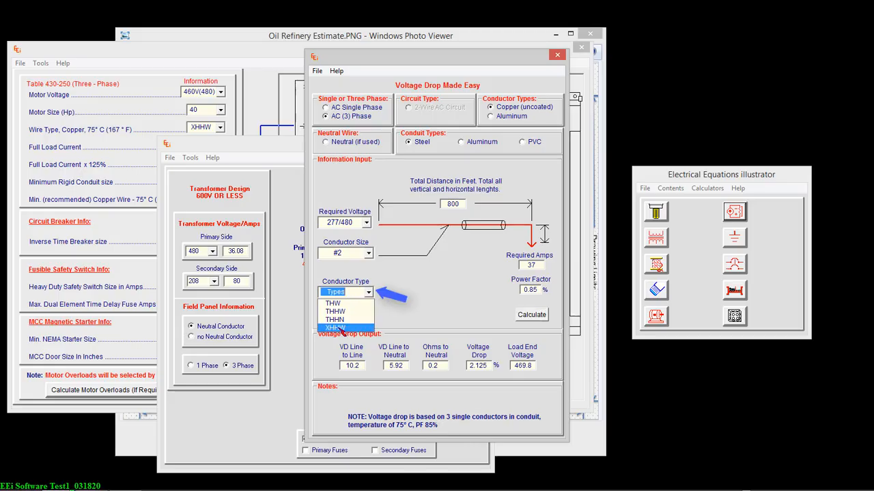
left_click(340, 328)
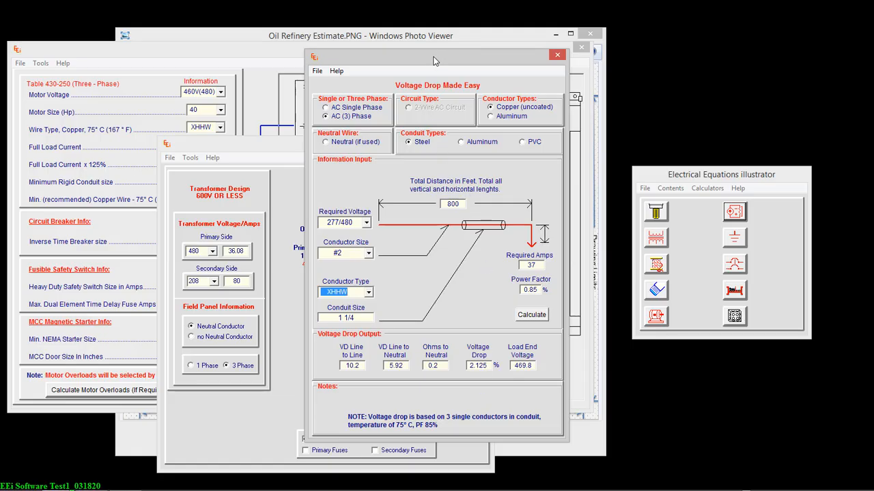
- Reset the Voltage Drop calculator and configure it for the motor feed with AC (3) Phase, Copper (uncoated) and Steel conduit
left_click_drag(434, 60, 531, 37)
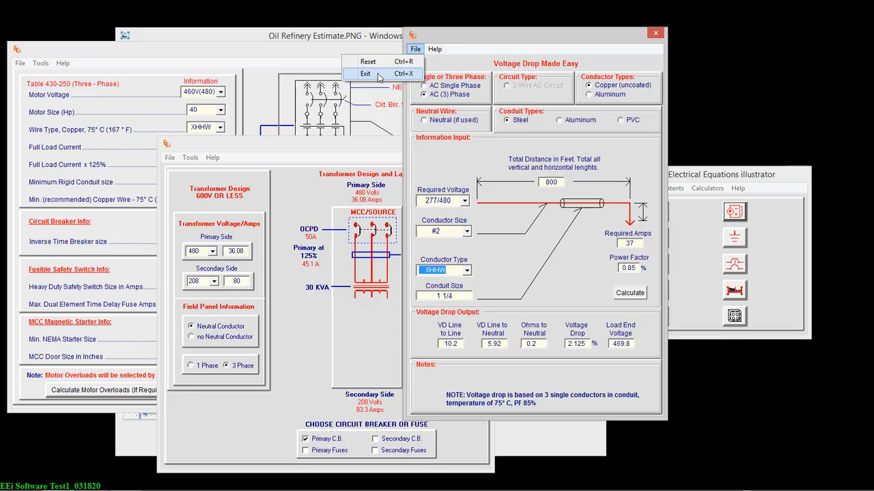
left_click(381, 62)
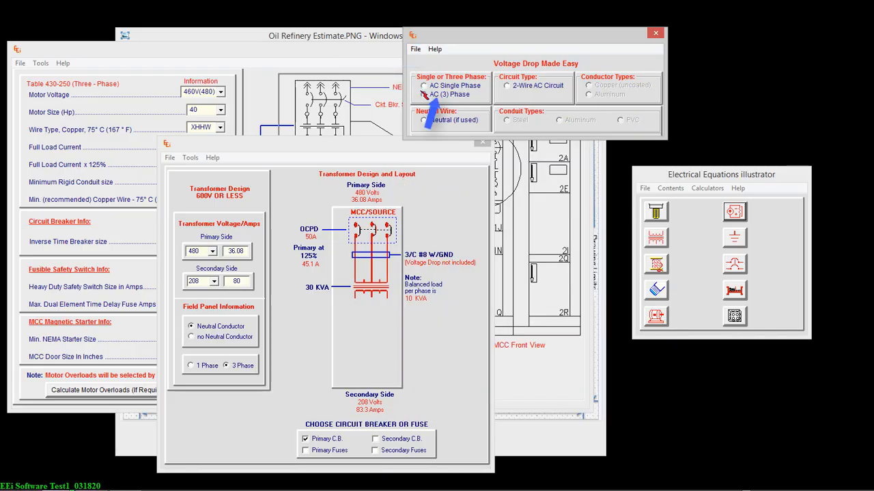
left_click(423, 93)
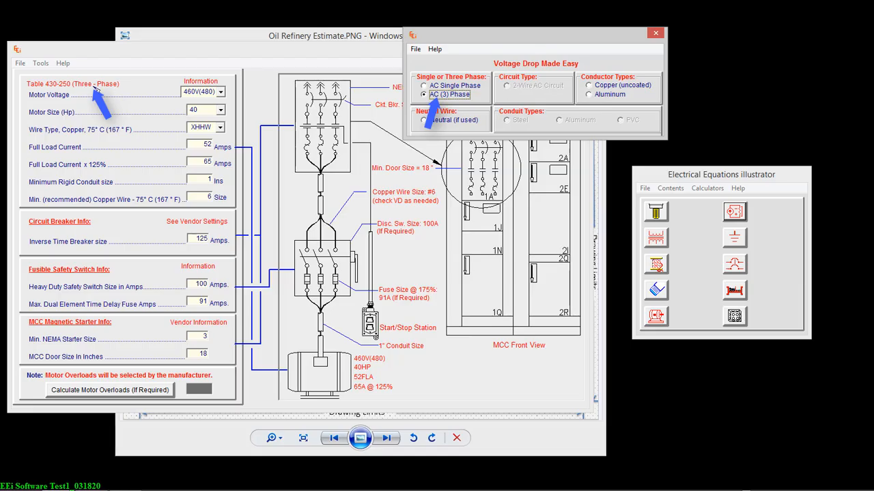
left_click(588, 85)
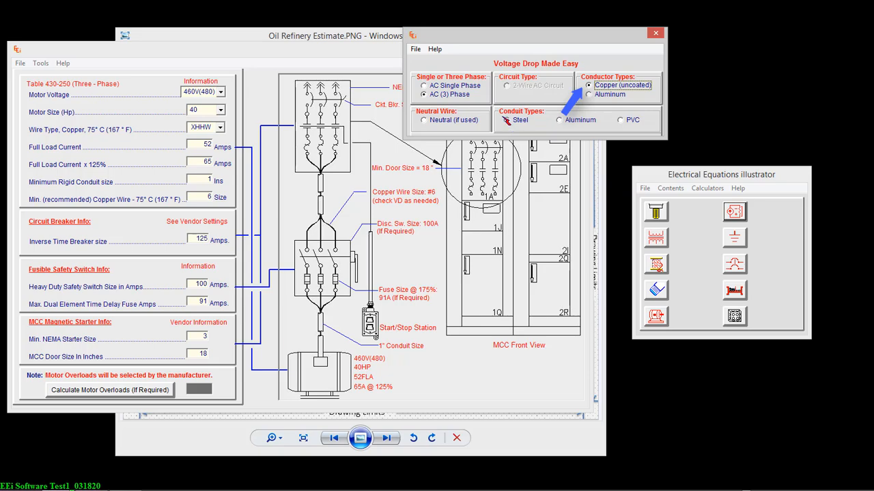
left_click(506, 121)
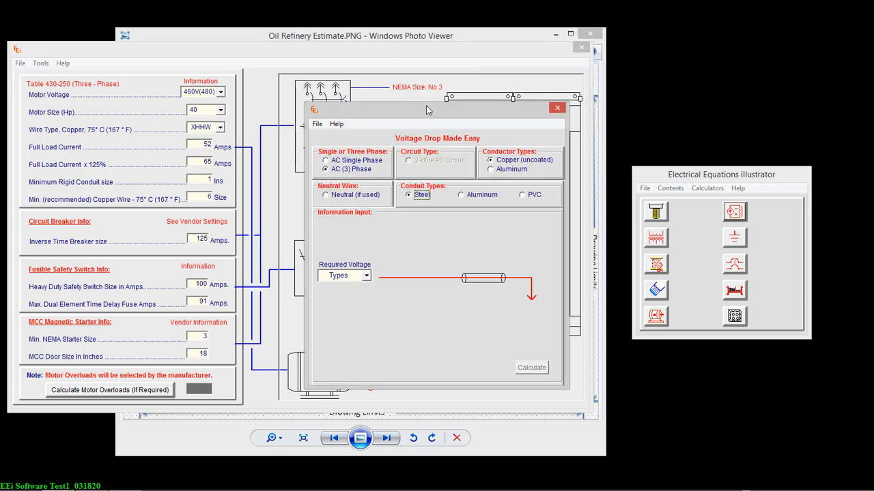
- Set the motor feed's required voltage to 460 and conductor size to #6, with the calculator beside the motor results
left_click_drag(428, 108, 679, 32)
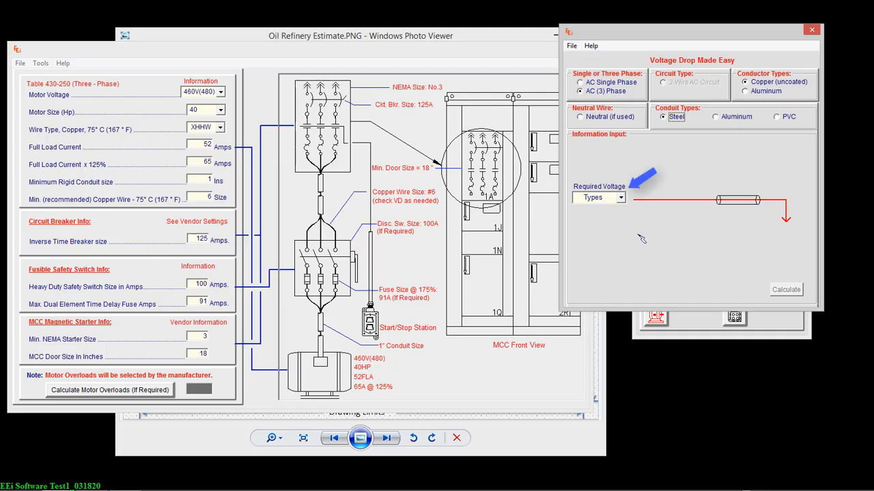
left_click(620, 197)
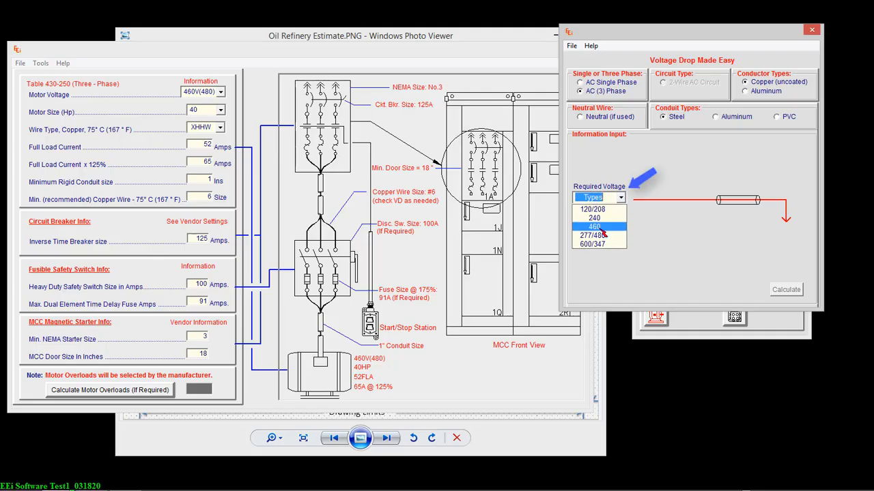
left_click(601, 228)
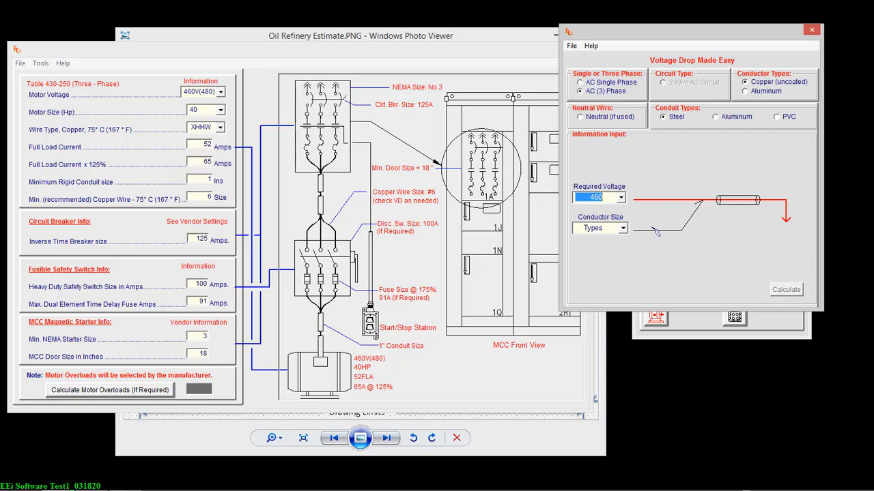
left_click(623, 231)
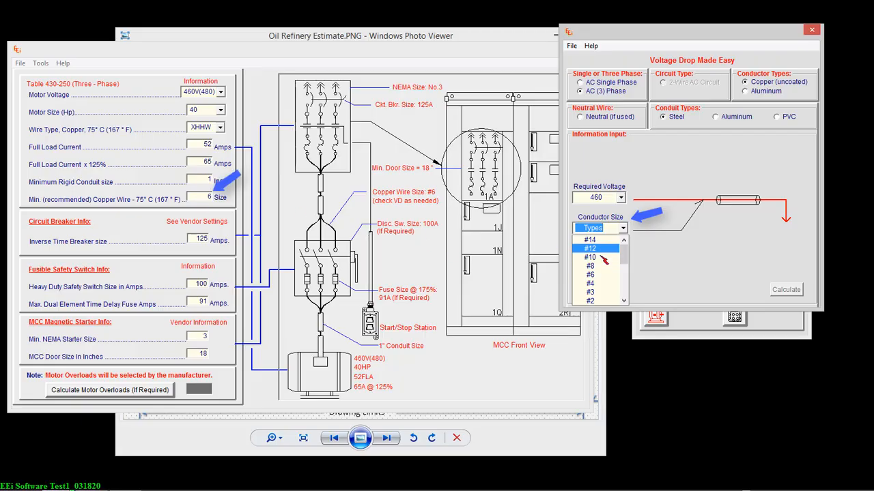
left_click(591, 275)
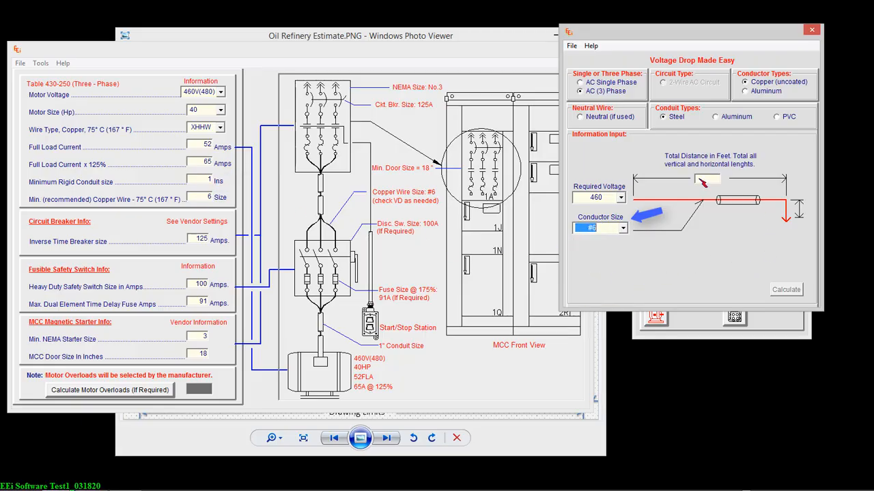
- Enter a total distance of 750 feet and 52 required amps, and calculate the motor feed's voltage drop
left_click(700, 181)
type("750")
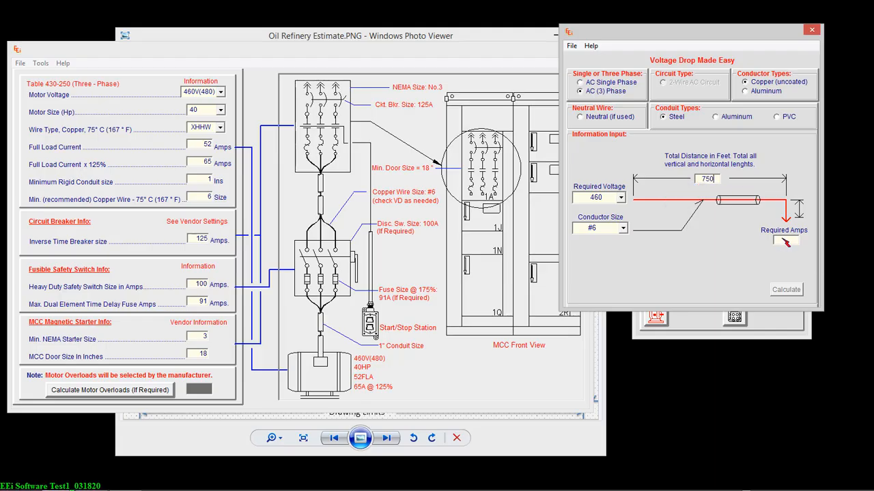
left_click(783, 242)
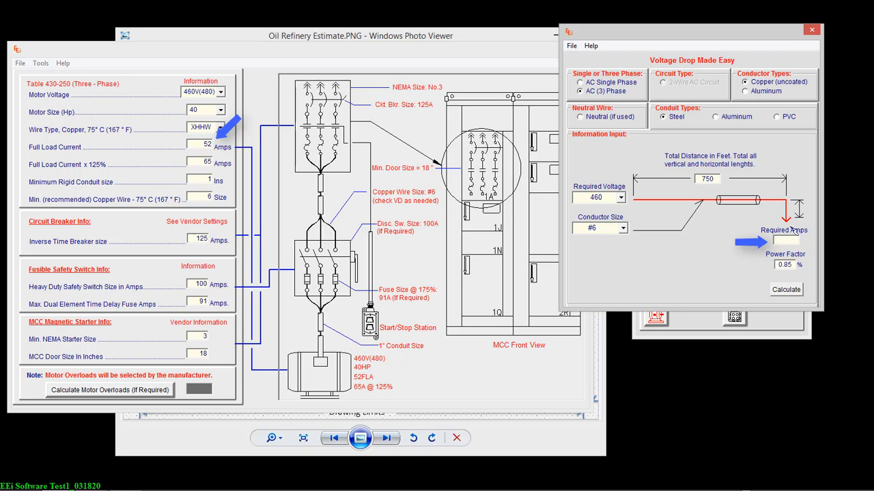
type("52")
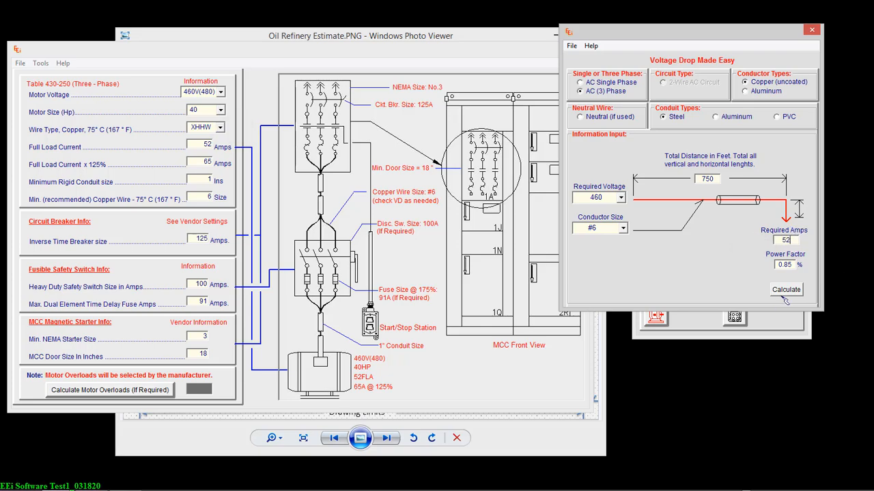
left_click(786, 292)
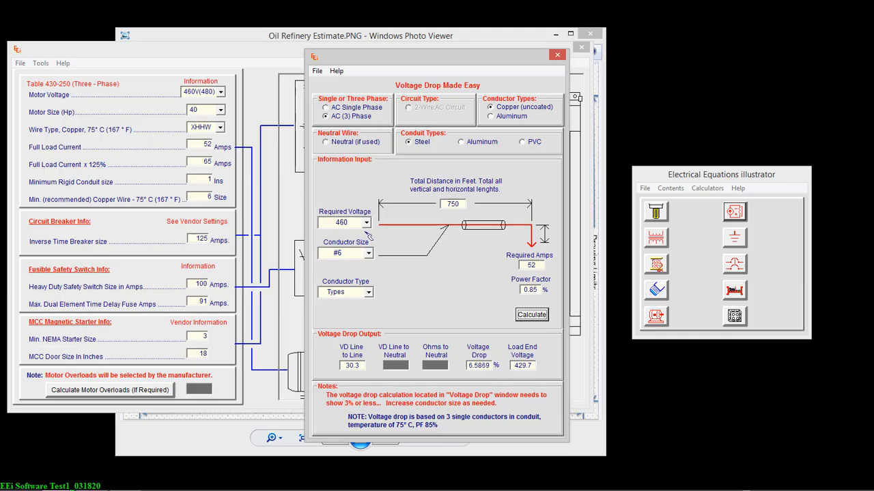
- Increase the motor feed's conductor size to #2 and recalculate the voltage drop
left_click(368, 254)
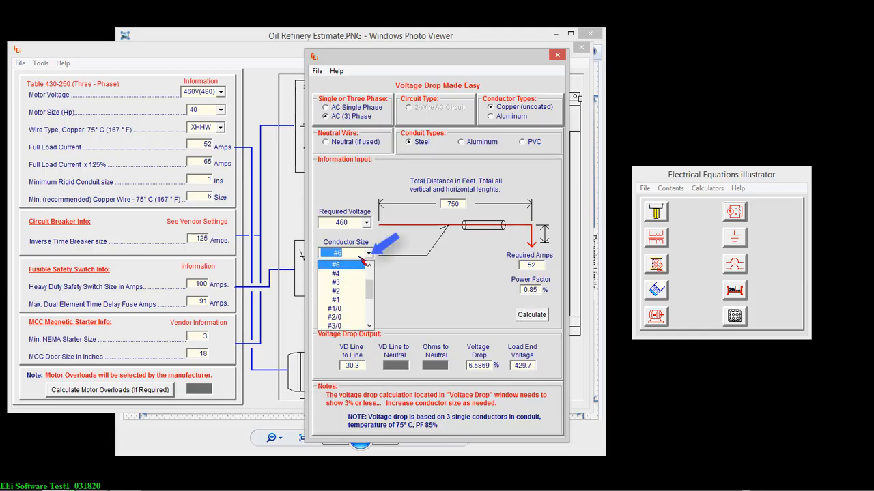
left_click(341, 291)
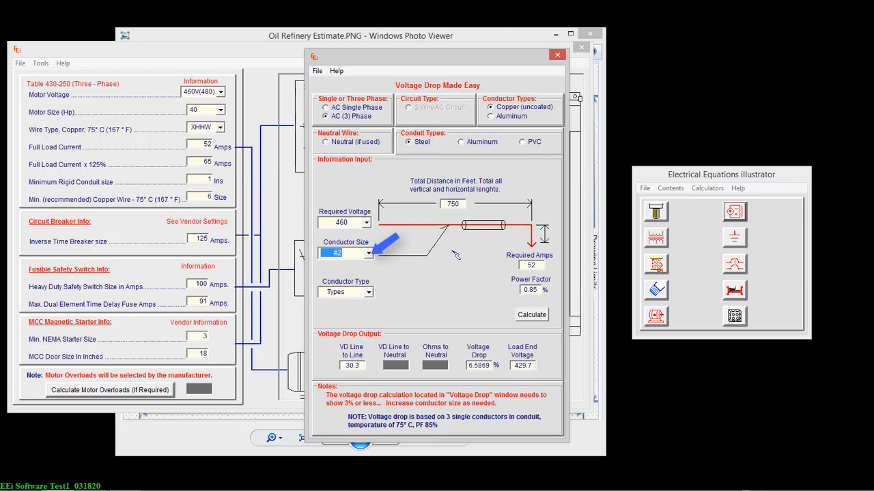
left_click(531, 314)
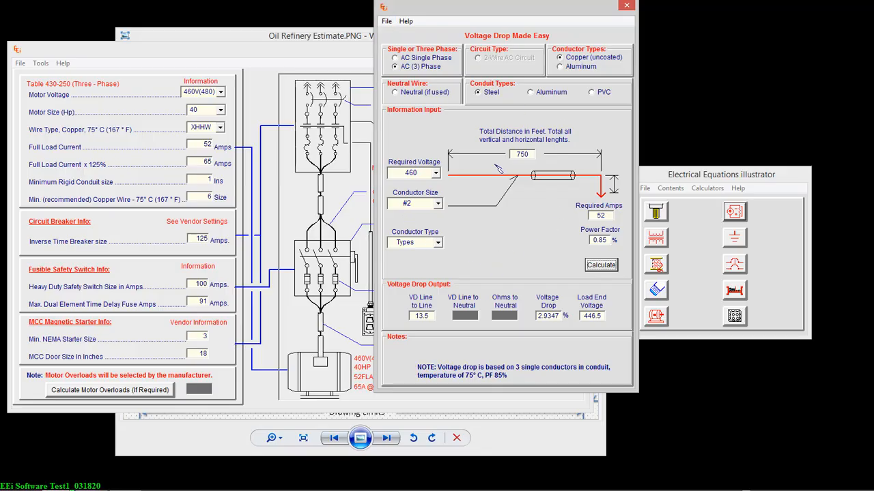
- Reset the Voltage Drop calculator and exit it
left_click(387, 21)
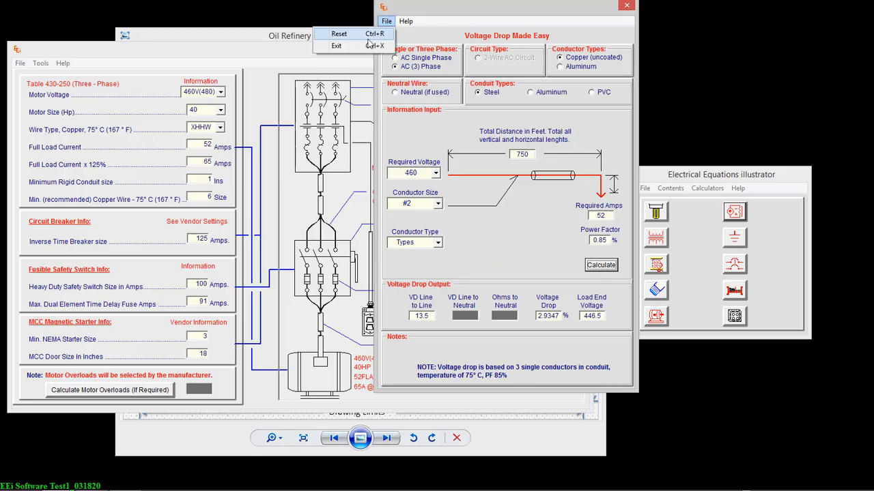
left_click(340, 34)
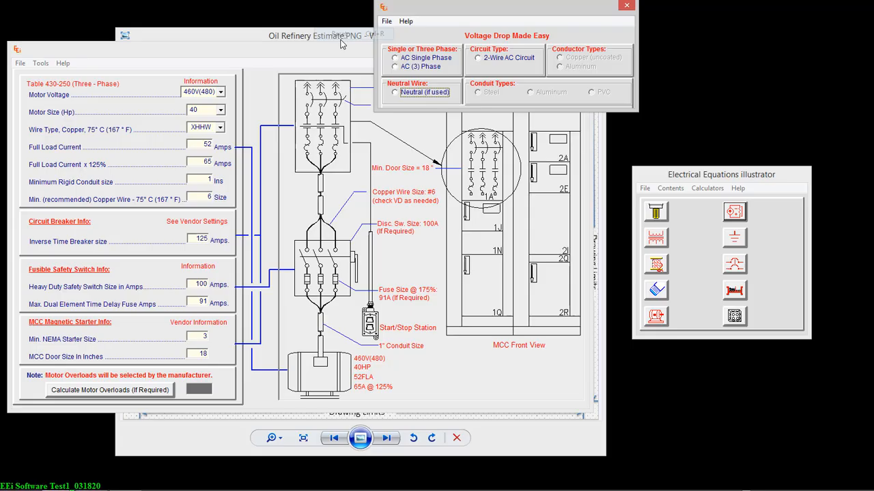
left_click(387, 22)
left_click(351, 46)
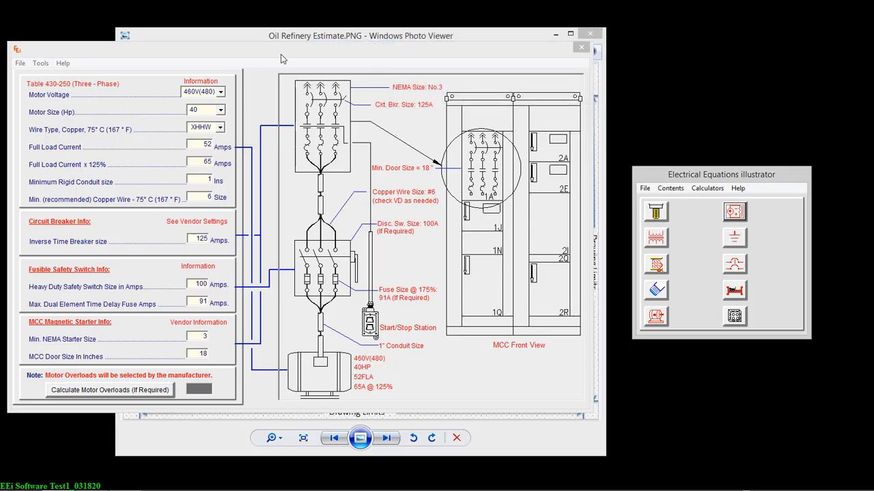
- Reset the three-phase motor calculator and exit it
left_click_drag(280, 55, 323, 52)
left_click(62, 61)
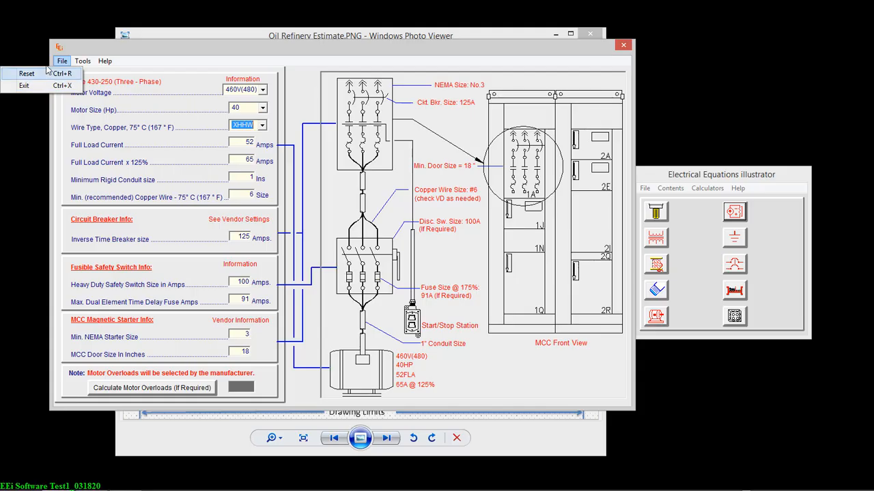
left_click(31, 75)
left_click(62, 61)
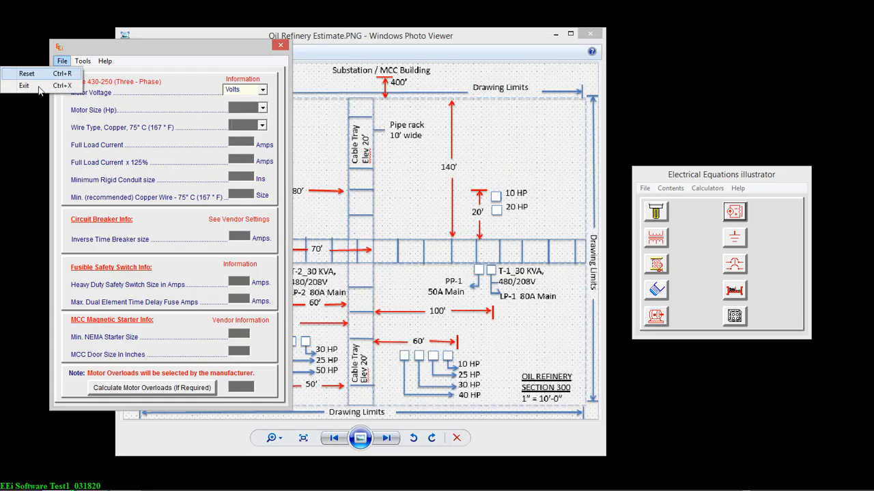
left_click(25, 84)
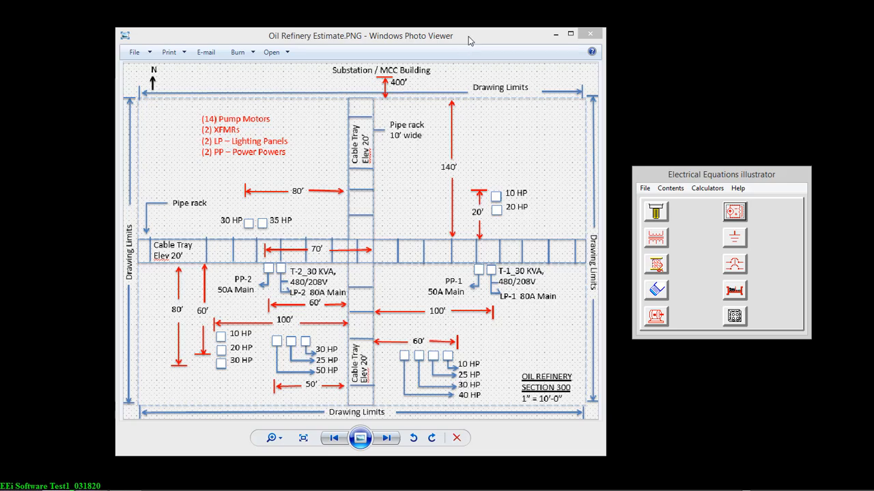
- Open the Cable Tray Auto Sizing calculator over the refinery drawing and enter Oil Refinery as the project name
left_click_drag(468, 38, 456, 33)
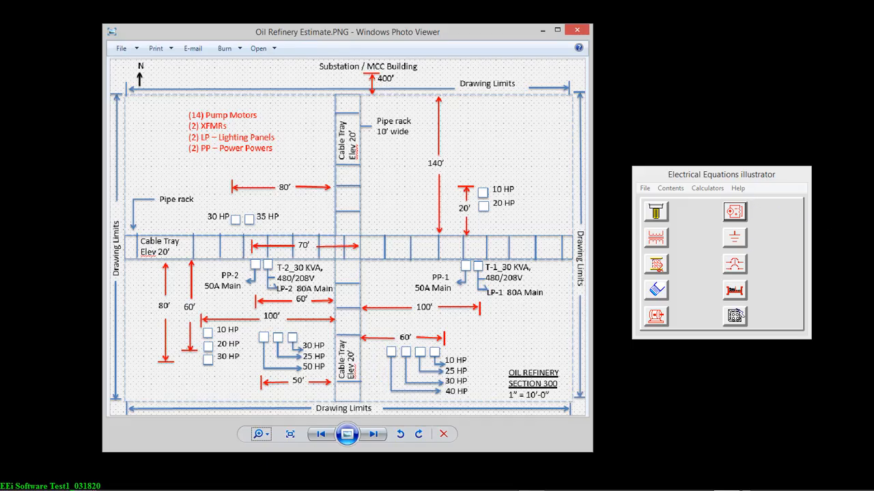
left_click(736, 291)
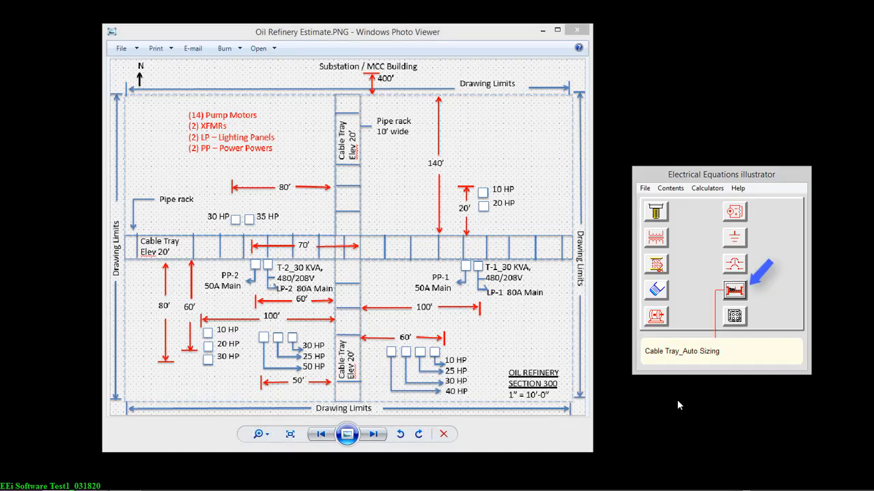
left_click(672, 360)
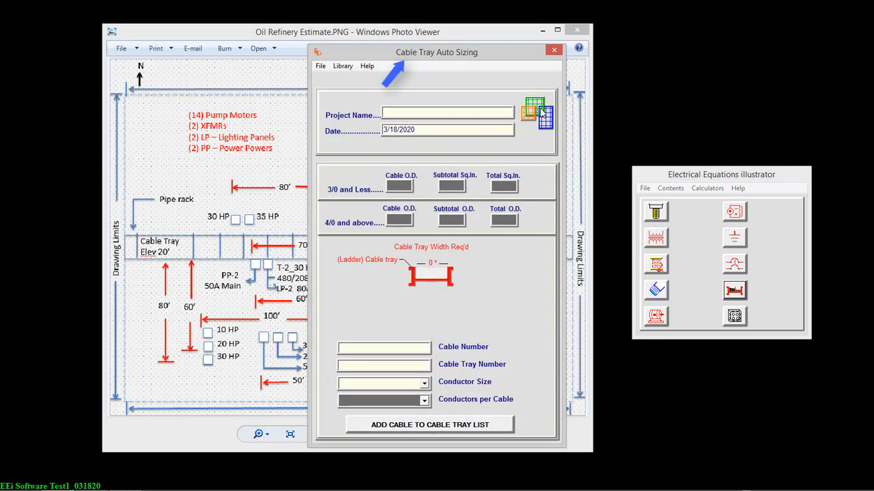
mouse_move(508, 53)
left_mouse_down()
mouse_move(275, 43)
mouse_move(290, 49)
left_mouse_up()
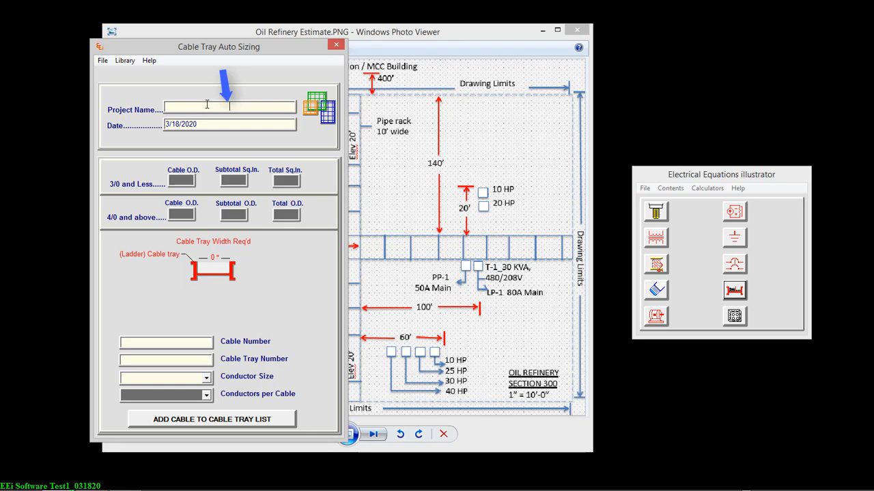
type("Refinery")
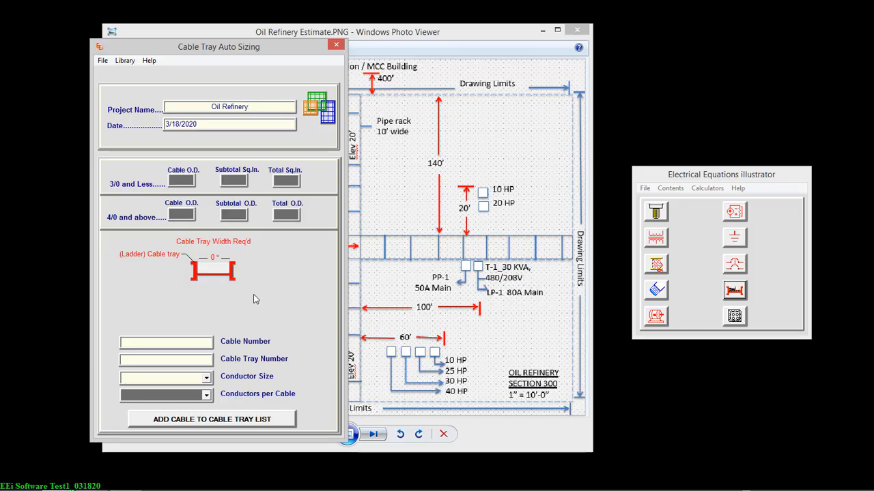
- Enter cable number C-001 and cable tray number CT-001, and choose 2 AWG W#6 GND as the conductor size
left_click(183, 340)
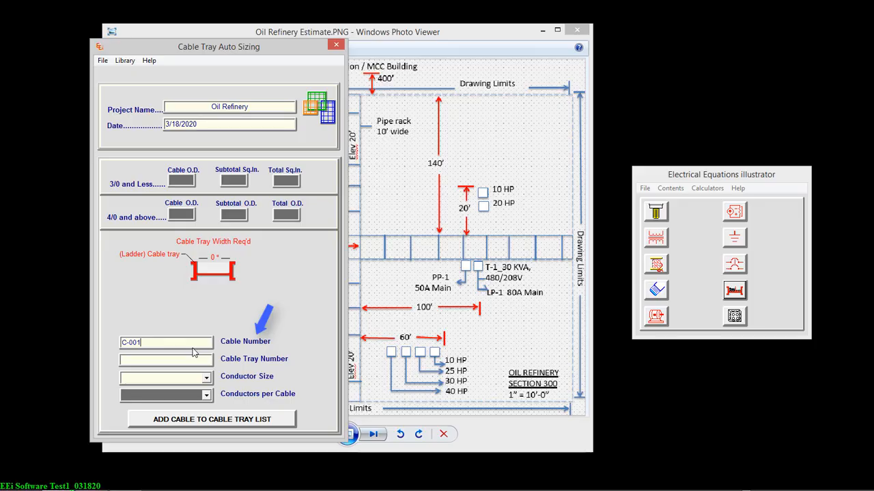
left_click(169, 361)
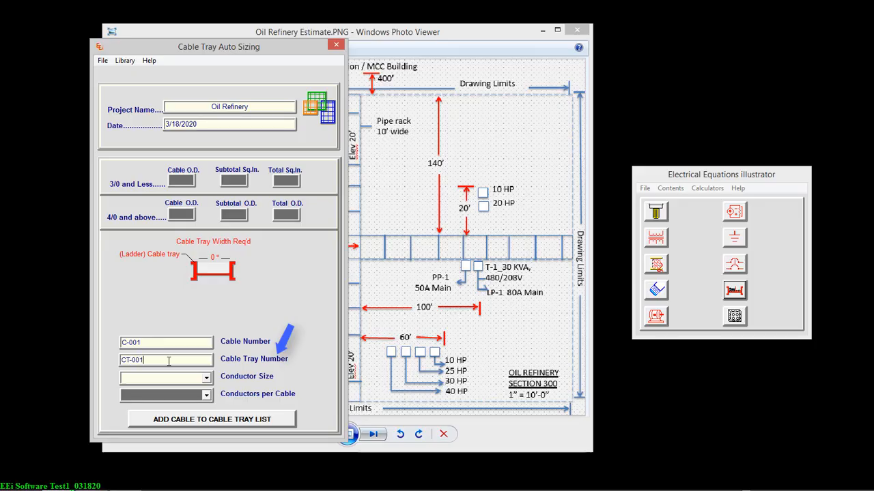
key("Tab")
left_click(205, 380)
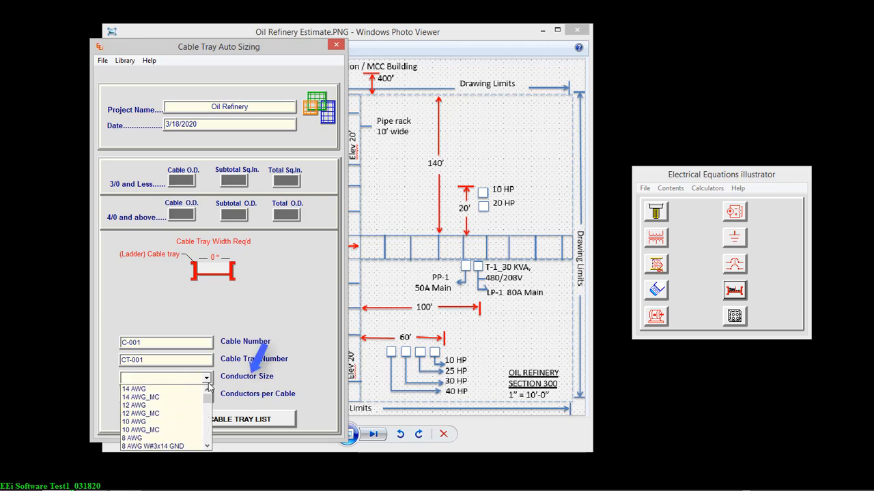
scroll(189, 427, "down", 4)
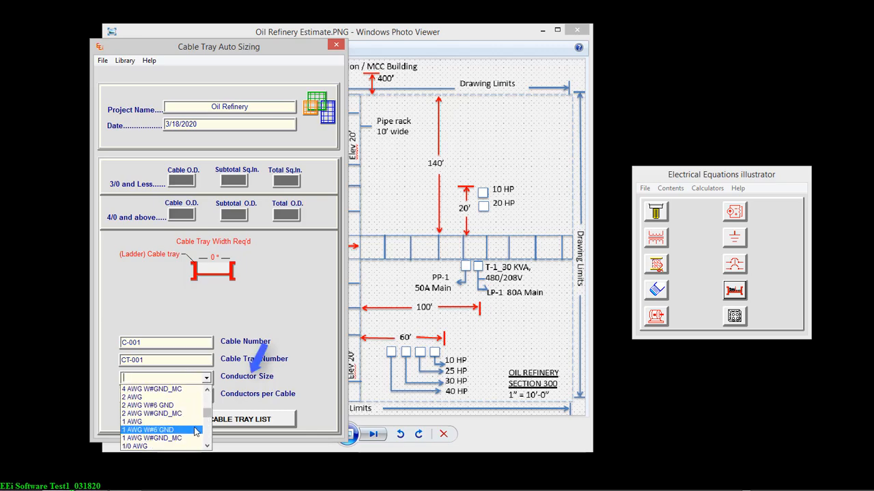
left_click(154, 407)
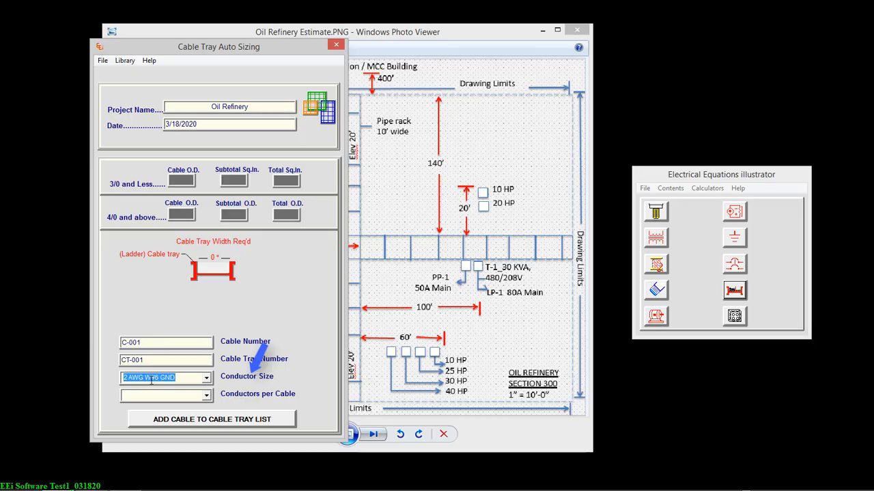
- Set 3/C conductors per cable, add cable C-001 to the cable tray list, and place the list window beside the calculator
left_click(205, 395)
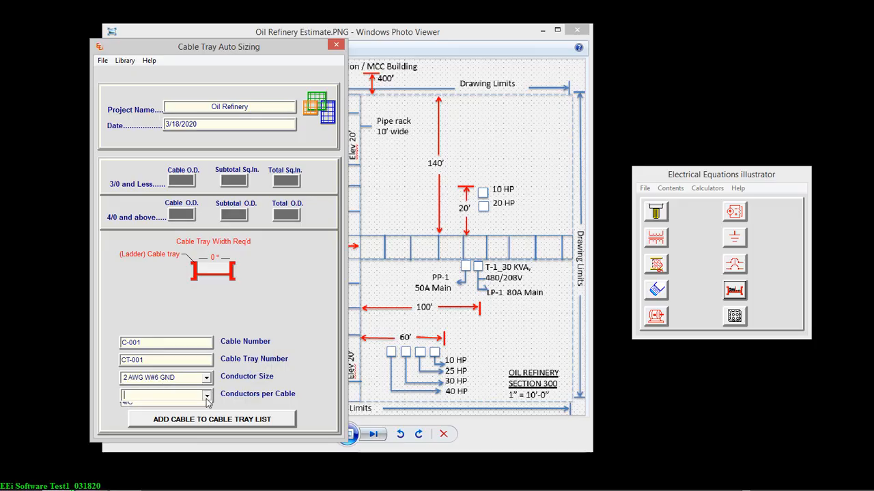
left_click(156, 409)
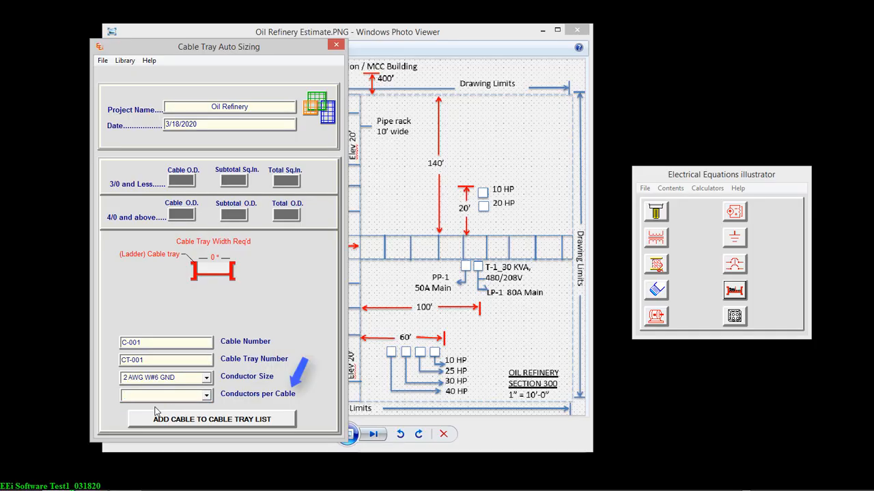
left_click(251, 422)
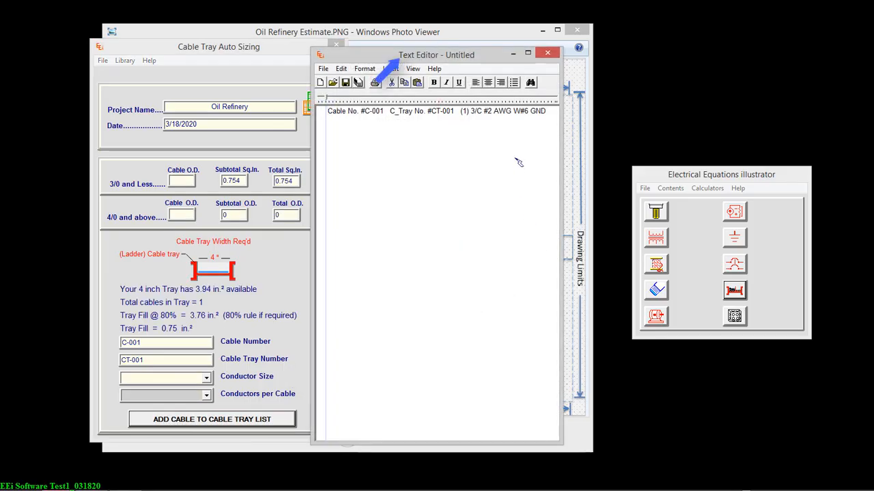
left_click_drag(483, 54, 740, 59)
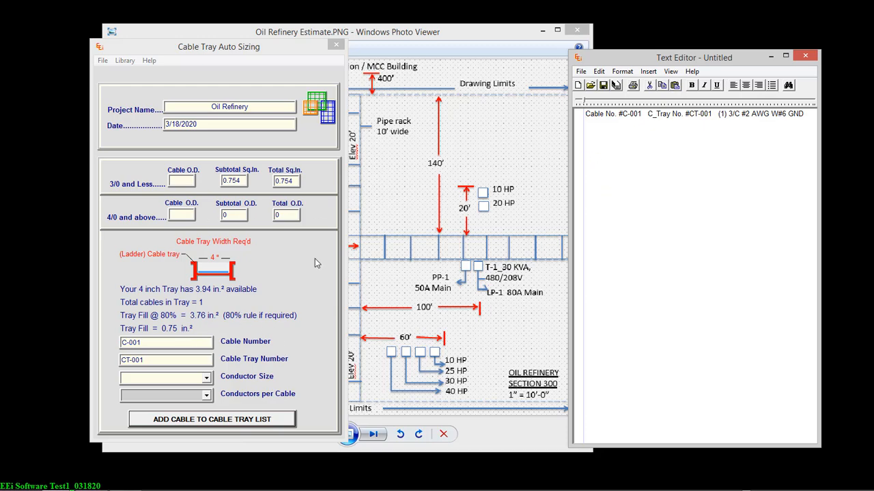
- Add a second cable, C-002, to tray CT-001 with conductor size 2 AWG W#6 GND and 3/C conductors per cable
left_click(157, 344)
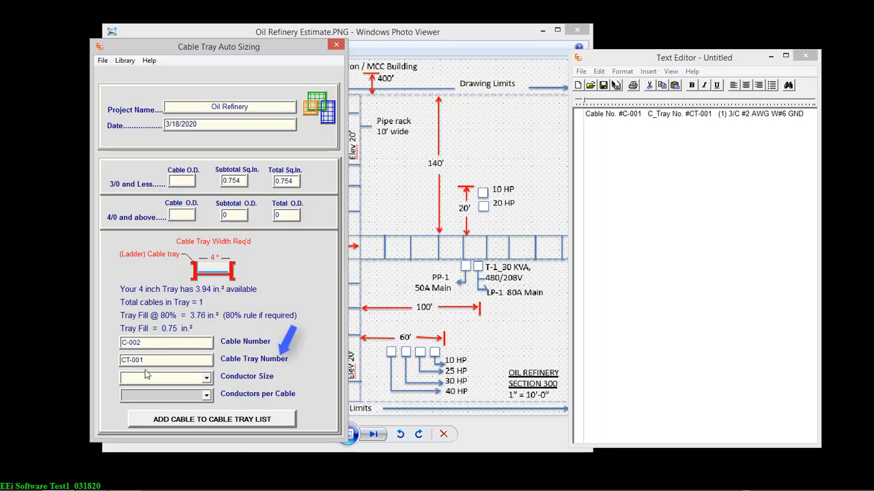
left_click(207, 378)
scroll(206, 444, "down", 3)
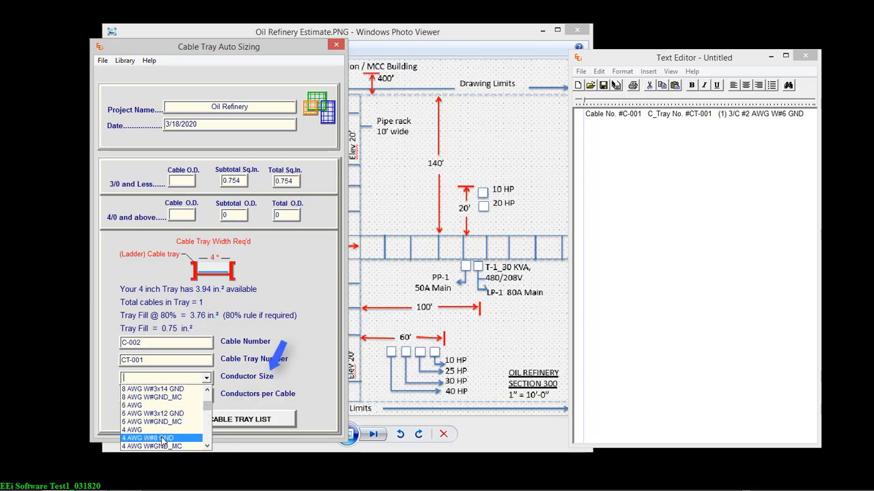
scroll(208, 445, "down", 2)
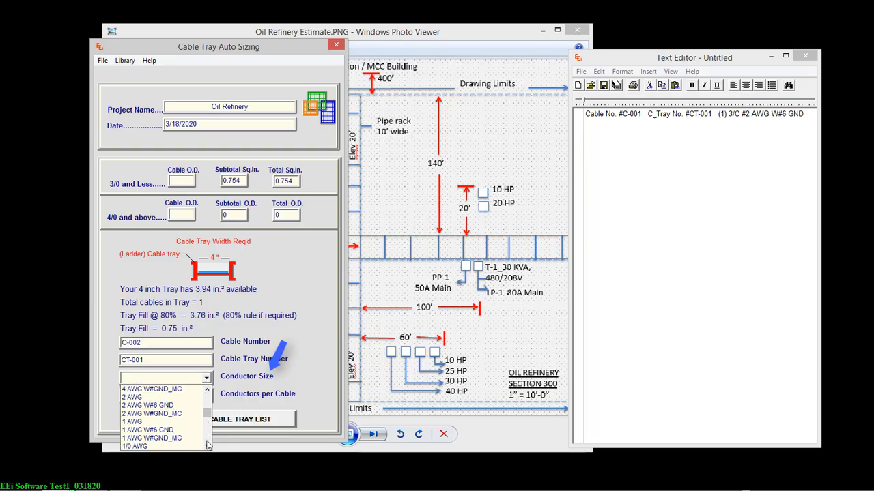
left_click(163, 412)
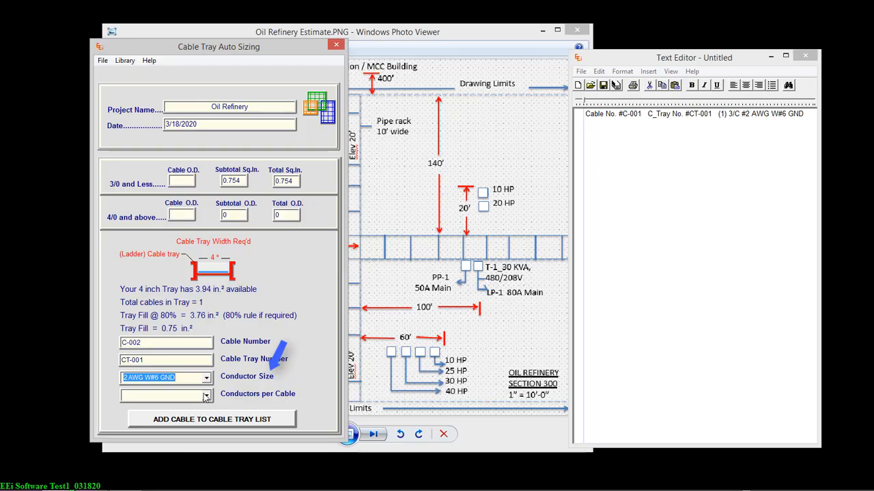
left_click(205, 398)
left_click(160, 409)
left_click(183, 421)
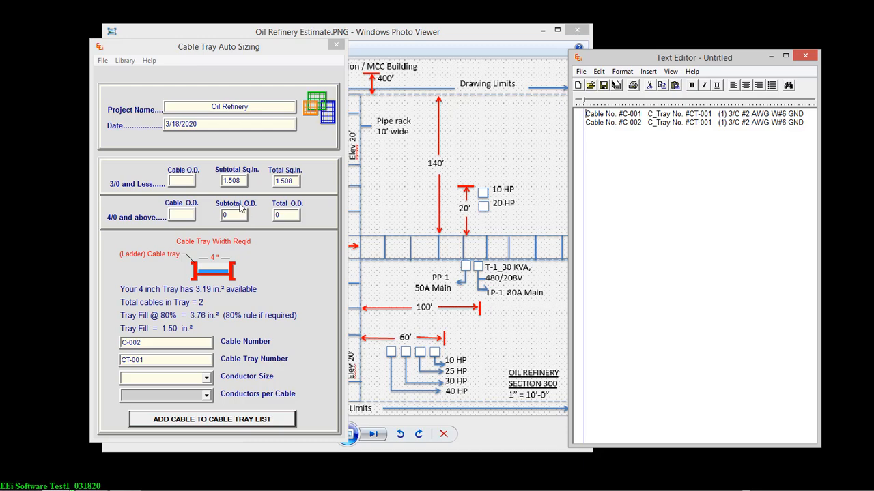
- Add the project summary to the cable list and agree to save it, but cancel the Save As dialog
left_click(103, 61)
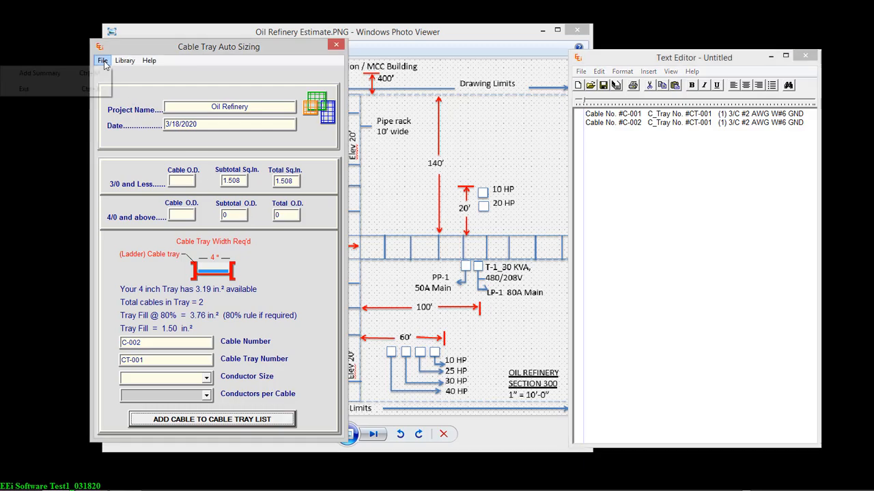
left_click(68, 79)
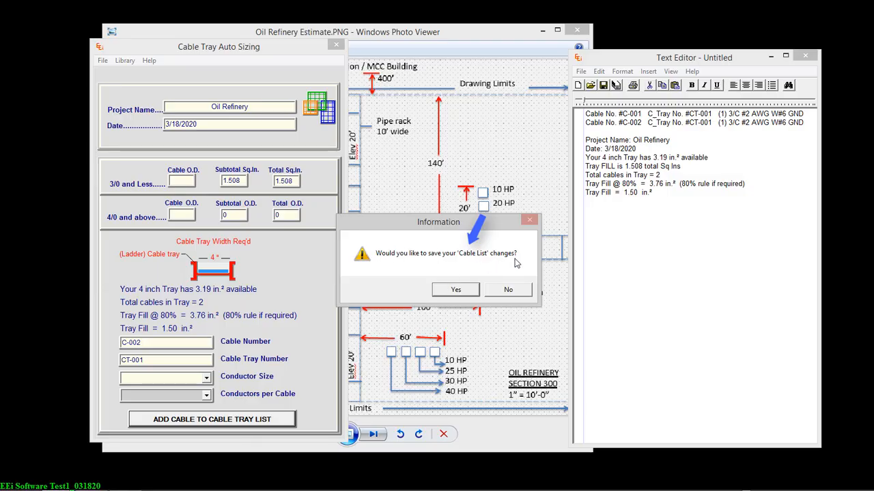
left_click(459, 291)
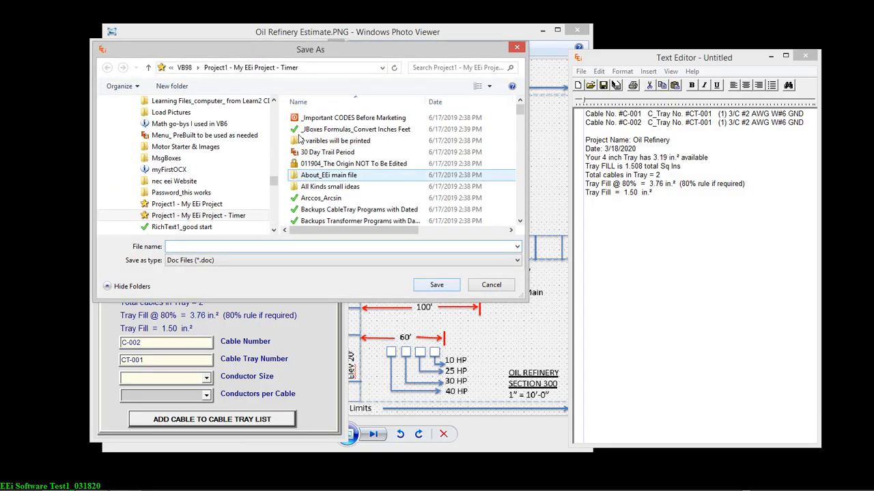
left_click(491, 285)
- Review the cable list summary against the tray sizing results, arranging both windows on either side of the refinery drawing
left_click_drag(715, 62, 572, 68)
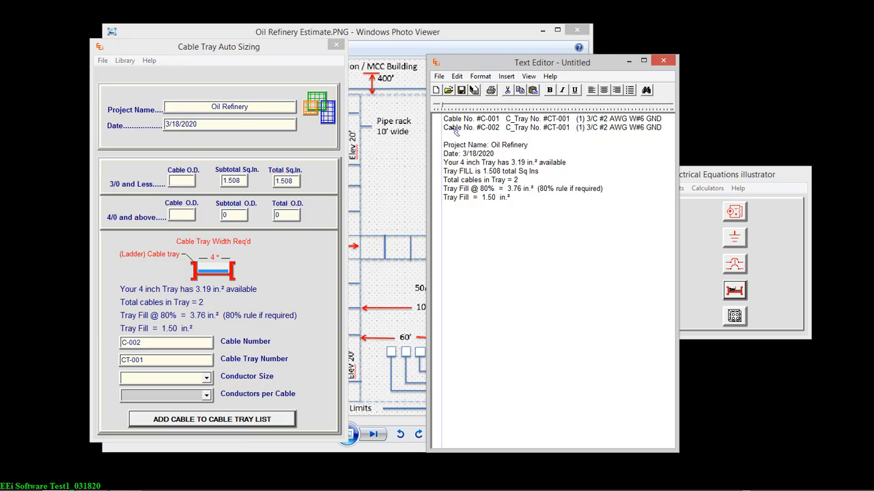
left_click(522, 145)
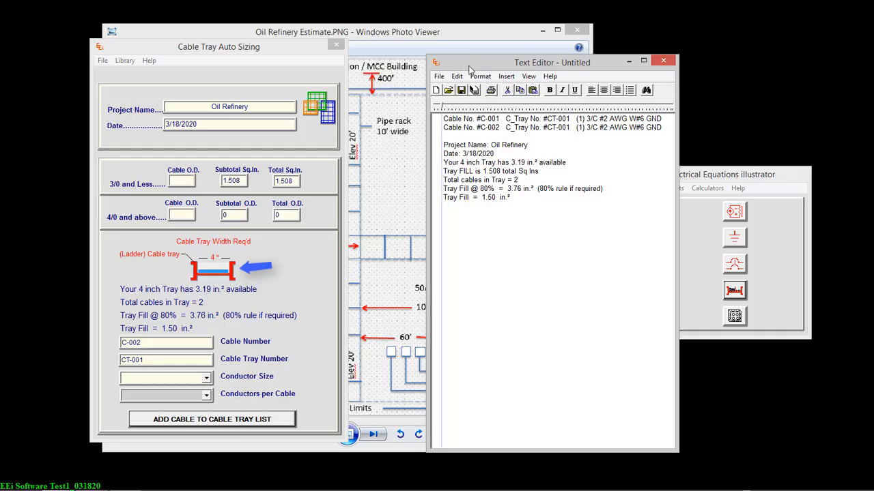
left_click_drag(464, 65, 593, 47)
left_click_drag(280, 52, 221, 48)
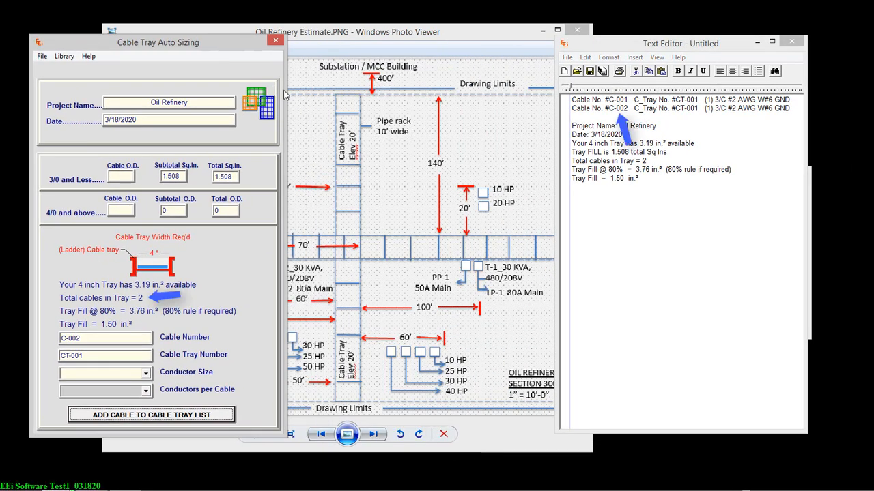